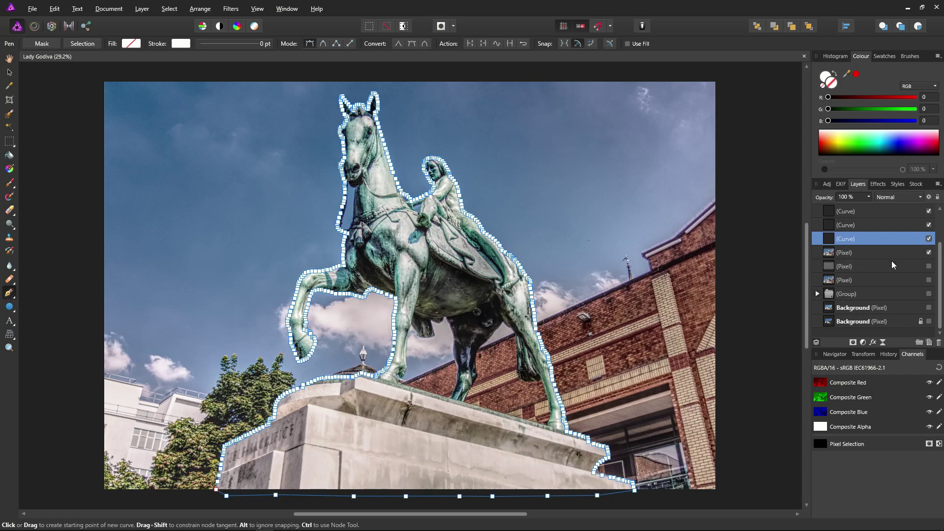
- Start renaming the curve layer, then cancel the rename
double_click(879, 239)
key(Escape)
- Turn the statue outline into a selection, invert it, and delete the sky and building
click(83, 43)
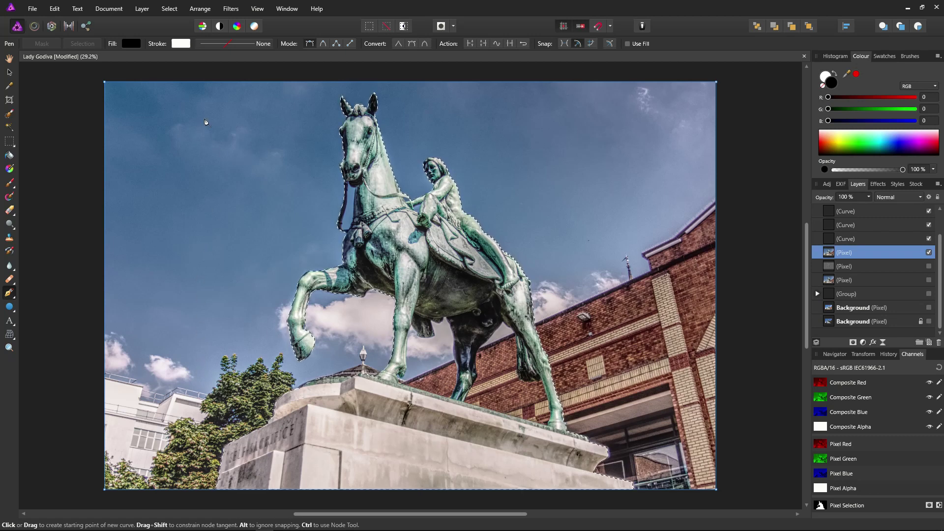
click(166, 11)
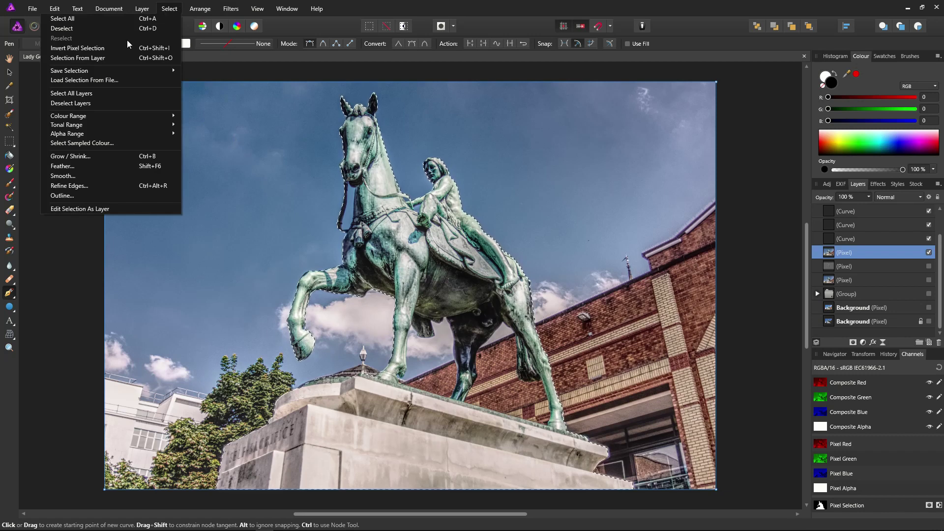
click(122, 48)
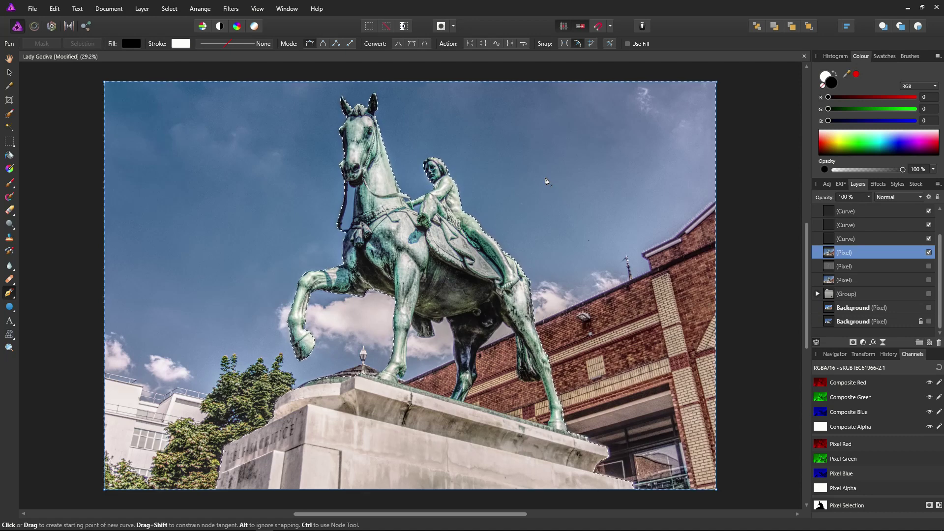
key(Delete)
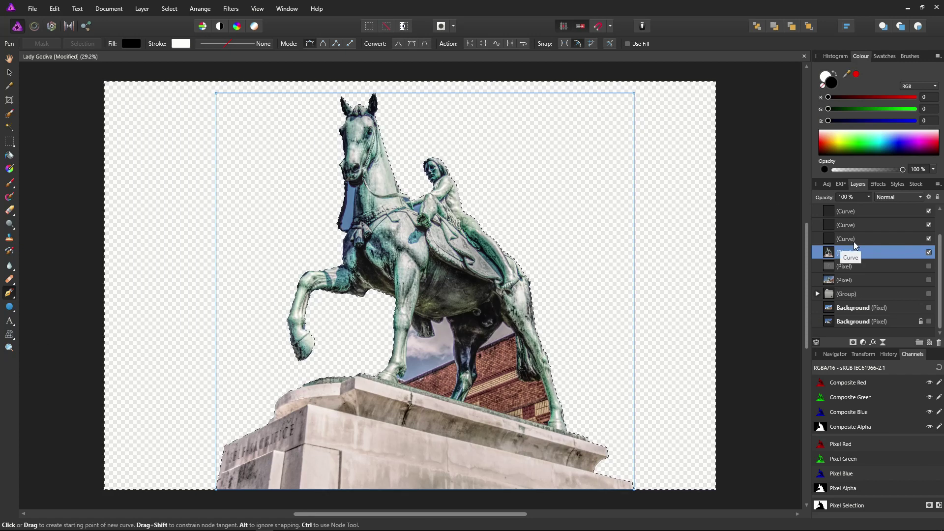
- Turn the head-patch curve and the next two curve outlines into selections
click(854, 240)
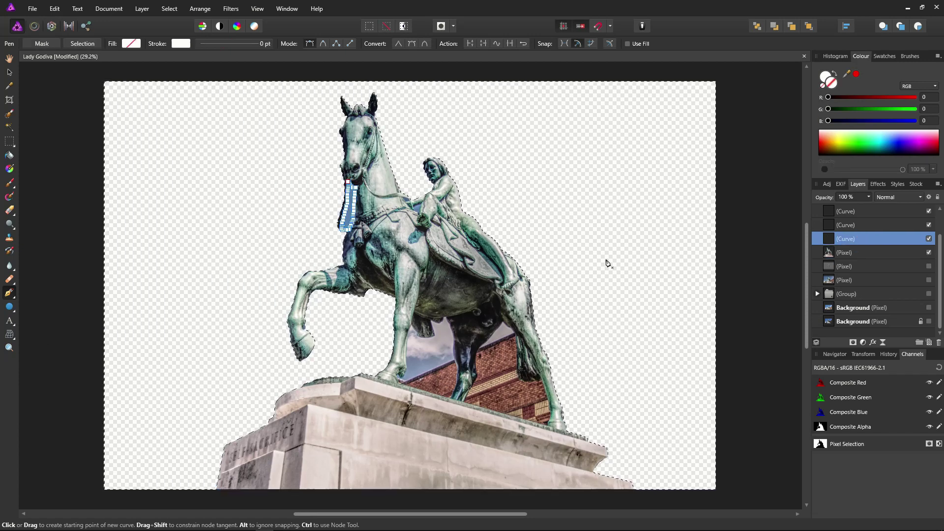
click(87, 45)
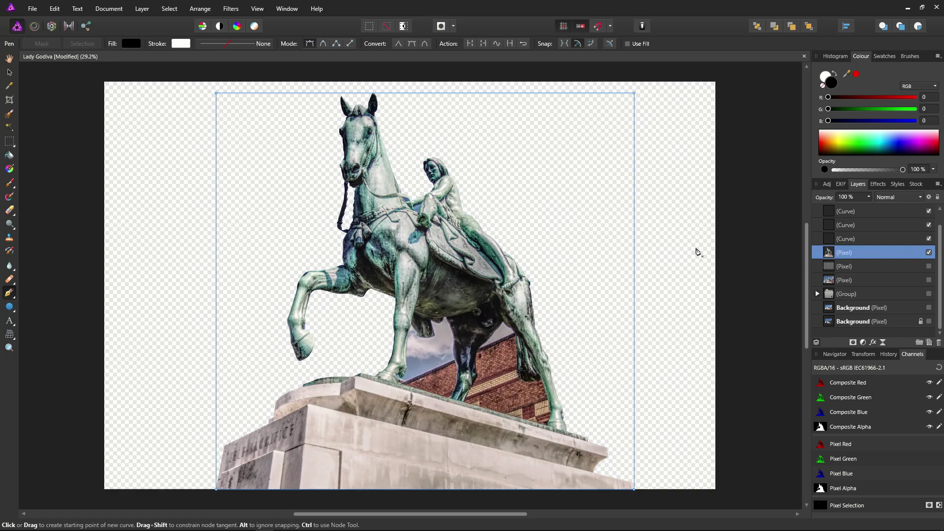
click(832, 240)
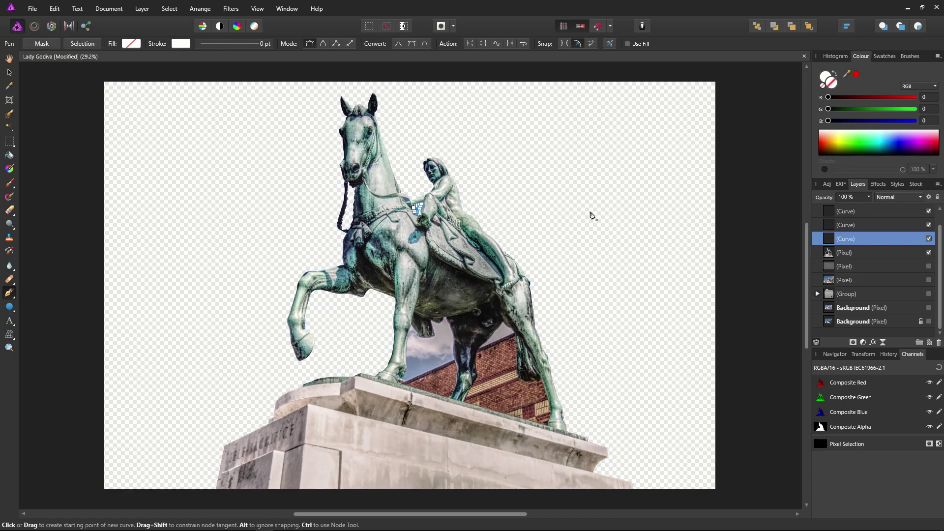
click(80, 45)
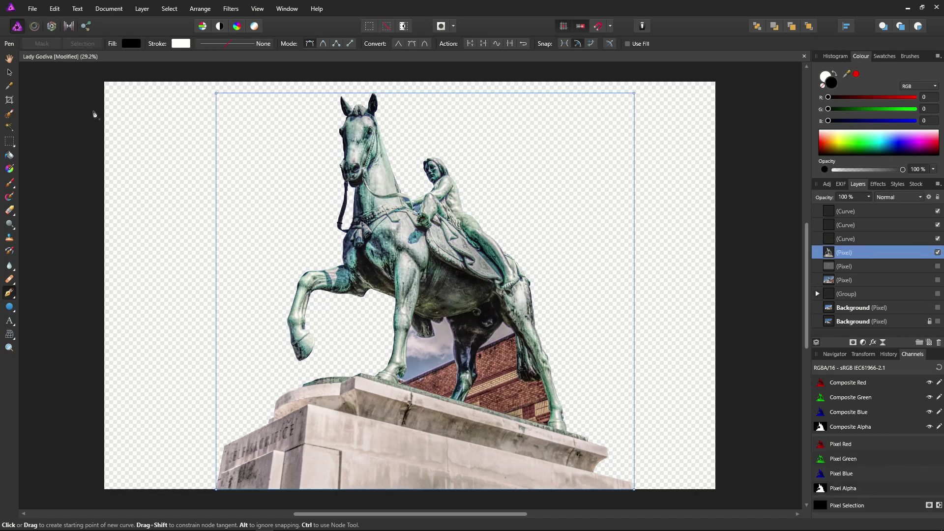
click(852, 240)
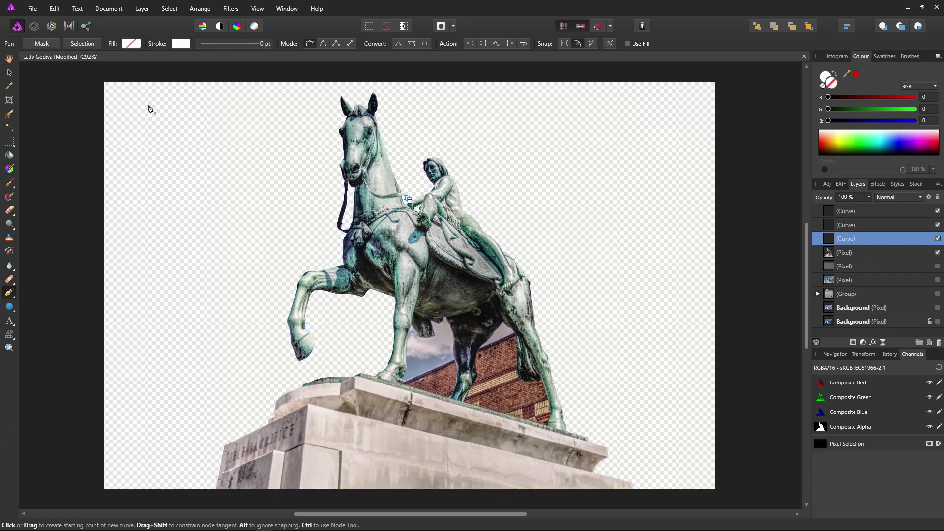
click(81, 45)
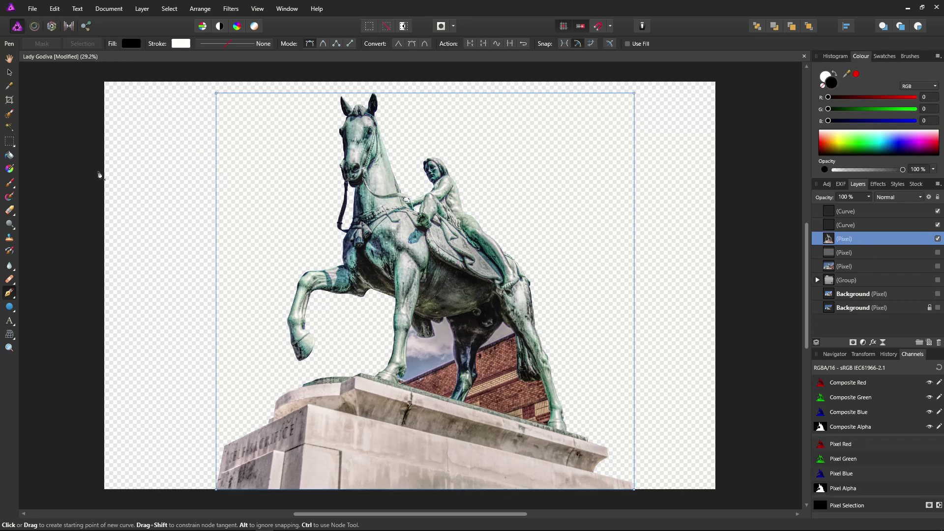
- Select and delete the sky patch and brick patch between the horse's legs
click(827, 227)
click(81, 44)
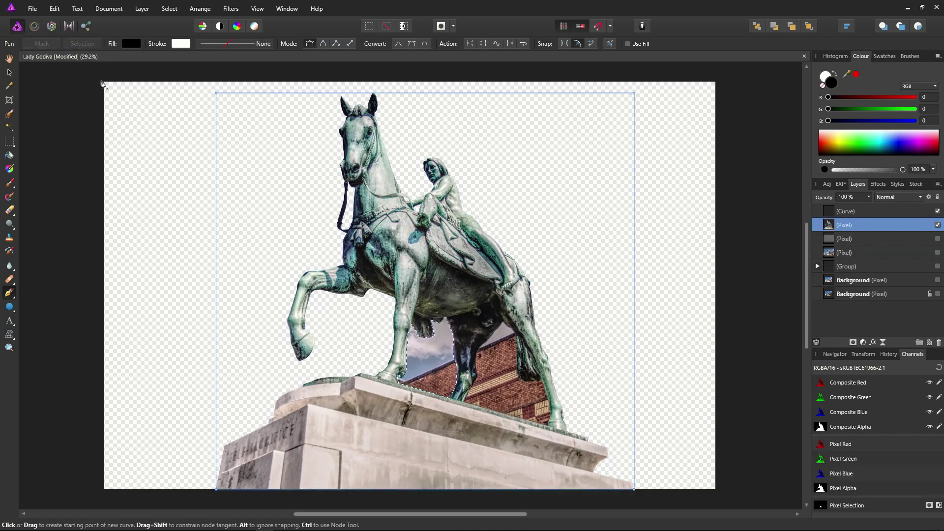
key(Delete)
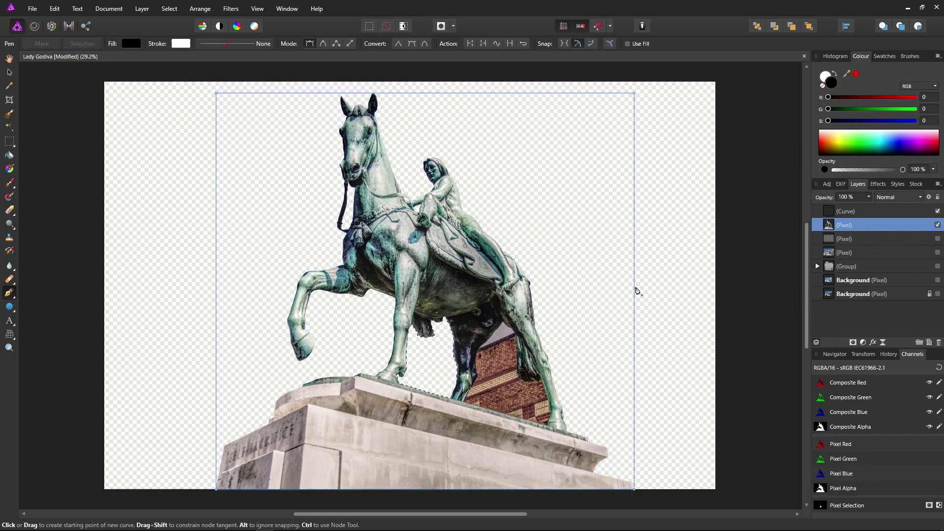
key(alt+])
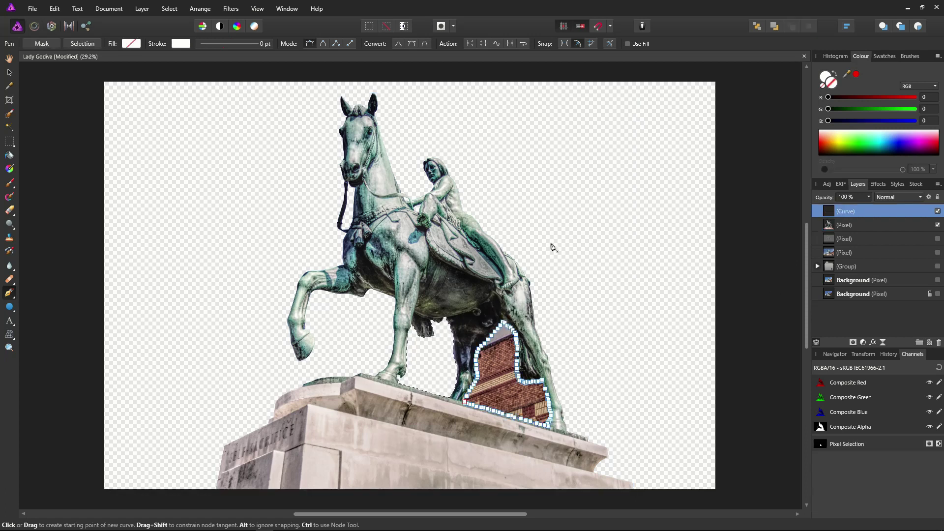
click(82, 43)
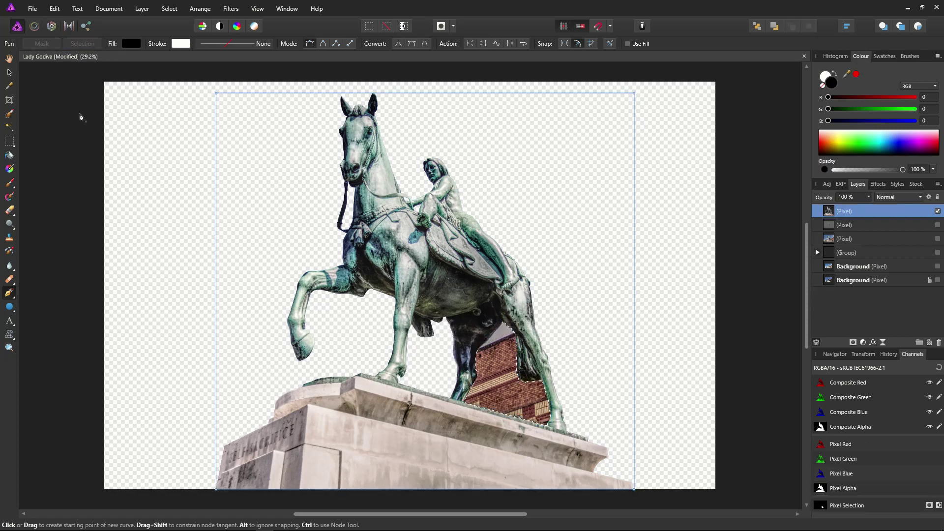
key(Delete)
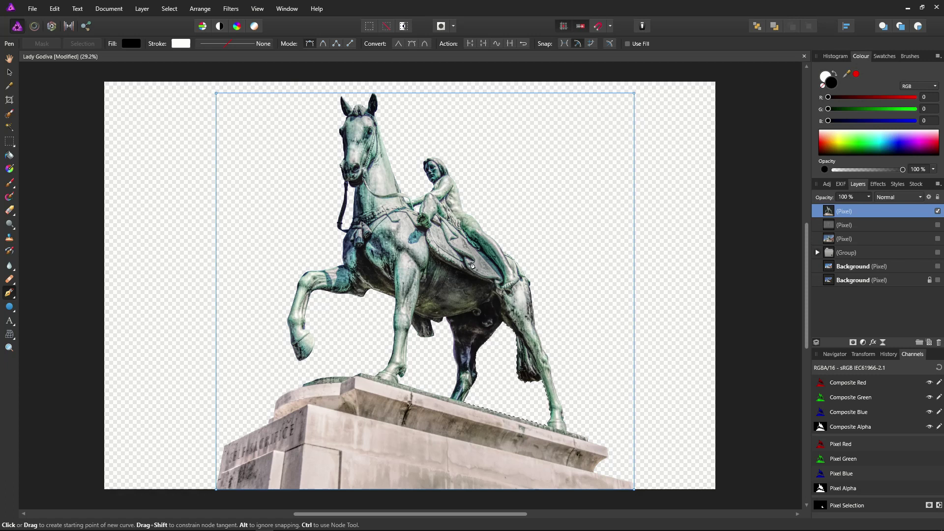
- Save the document, then flood-select the transparent background in Add mode
key(ctrl+s)
click(10, 128)
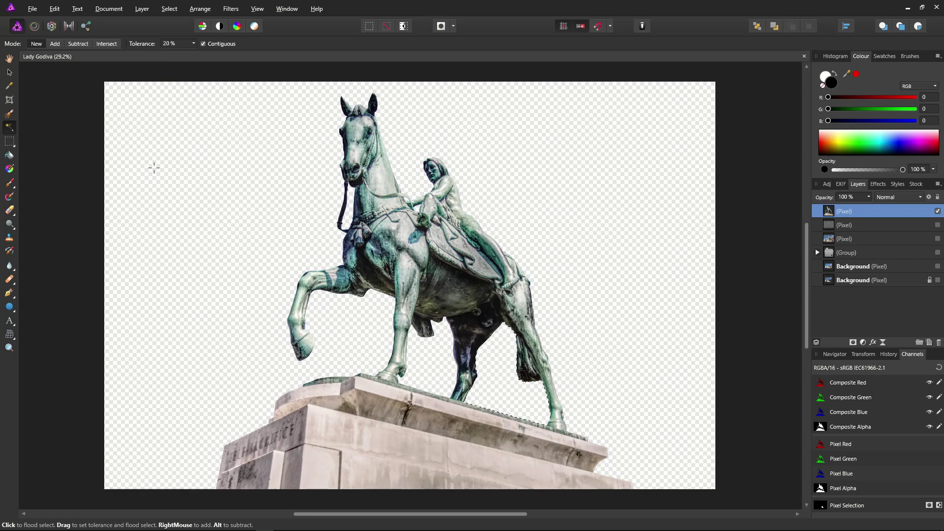
click(55, 44)
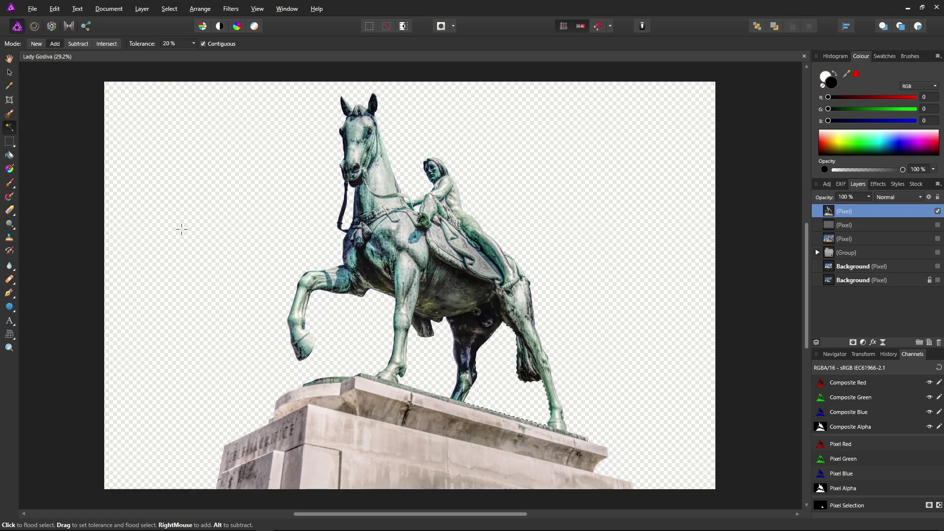
click(230, 233)
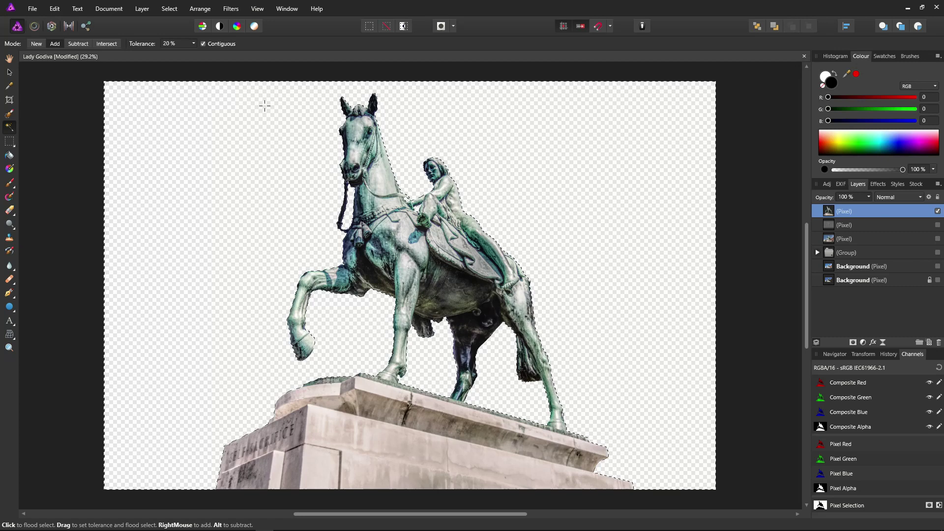
- Invert the selection onto the statue and apply a feather with an edited radius
click(160, 13)
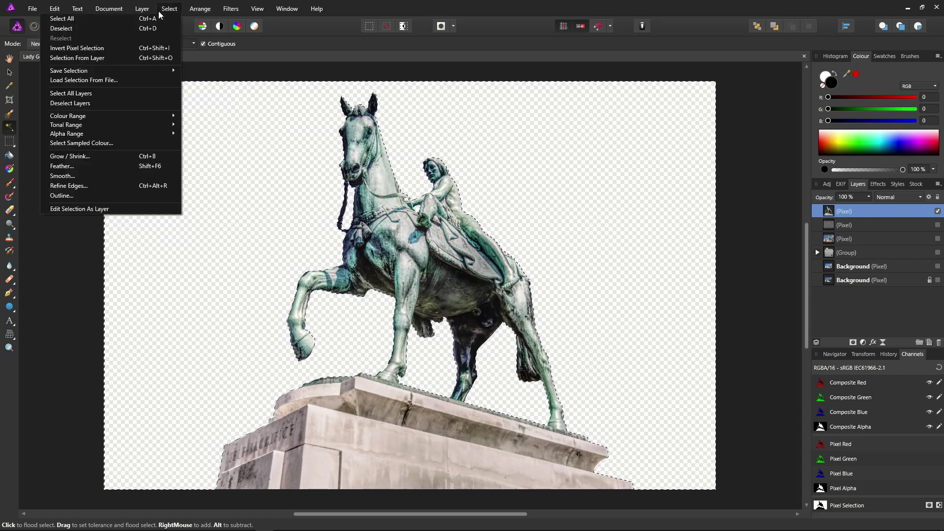
click(148, 48)
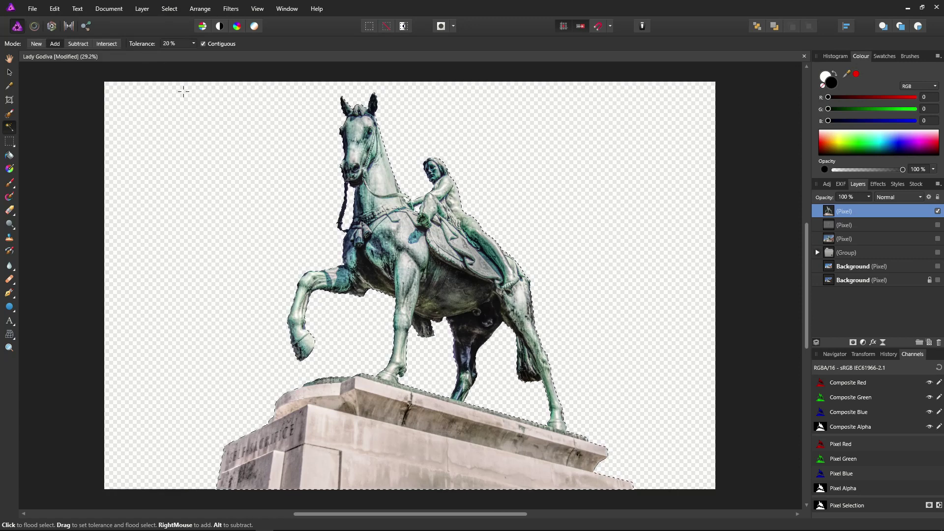
click(169, 8)
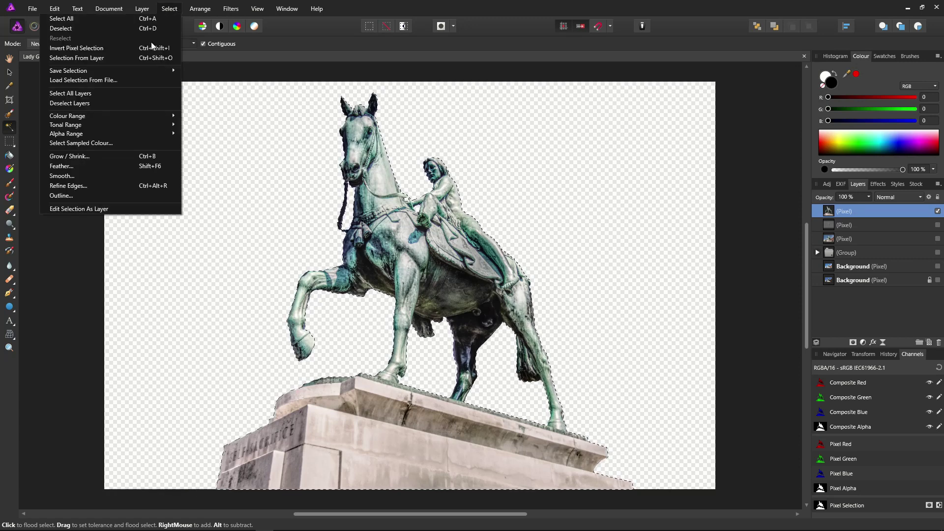
click(118, 165)
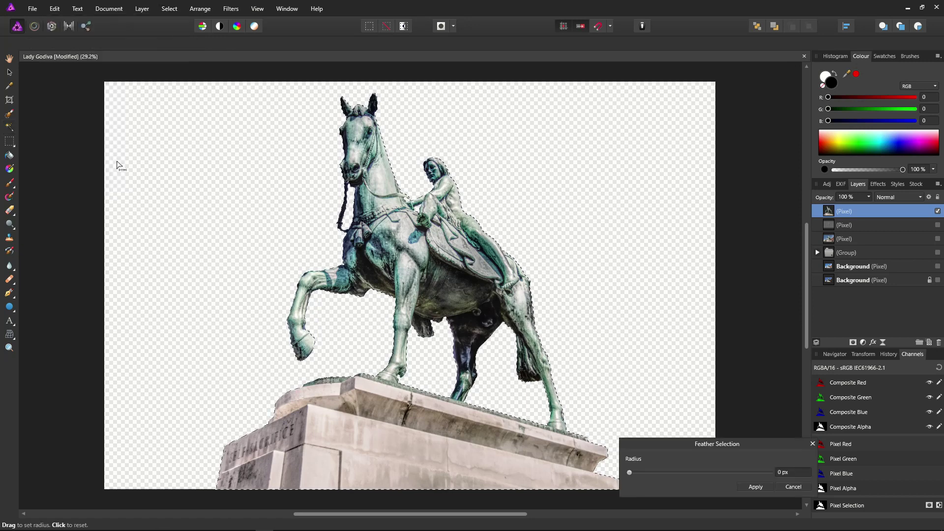
click(795, 473)
key(BackSpace)
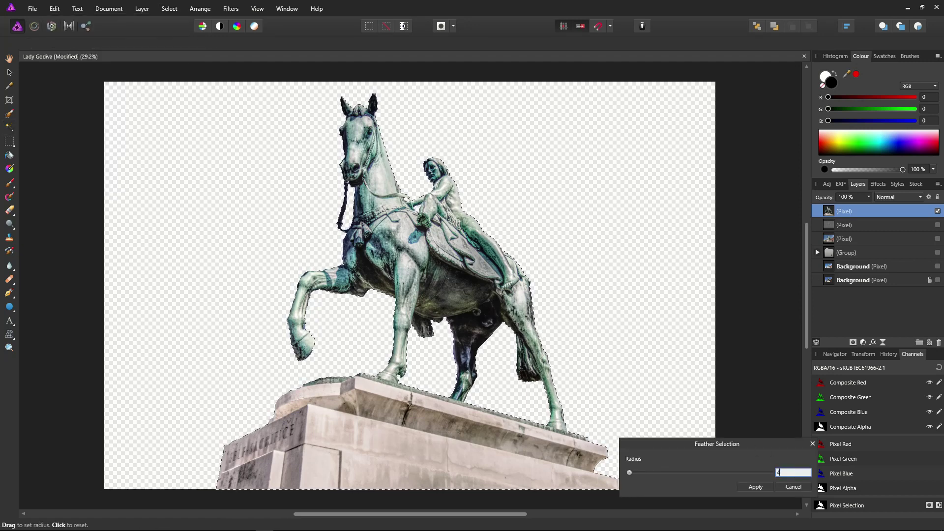
key(BackSpace)
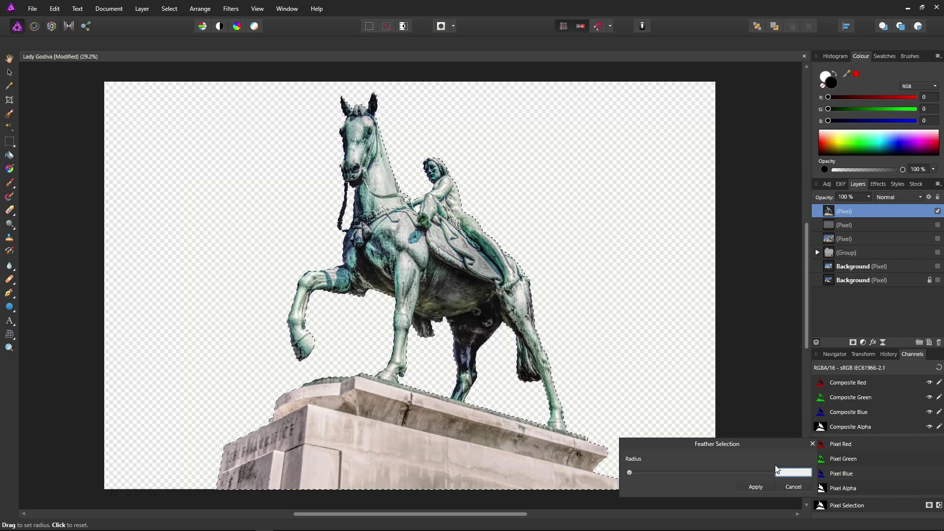
click(756, 487)
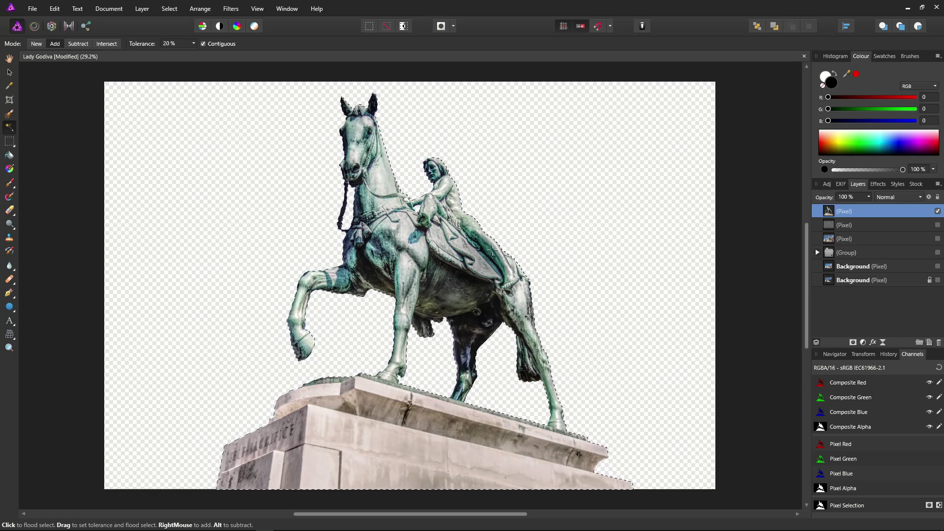
- Duplicate the statue layer, deselect, delete the lower copy, and select the remaining cut-out layer
key(ctrl+j)
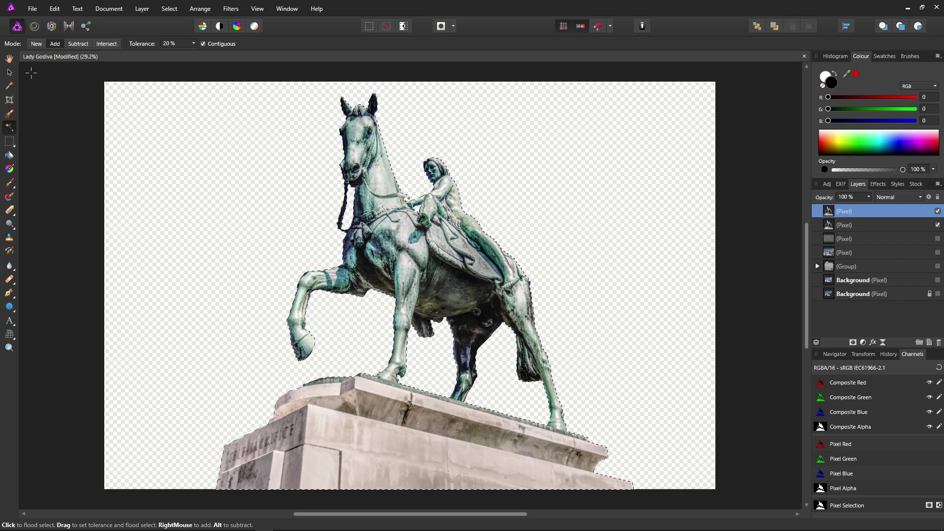
click(386, 28)
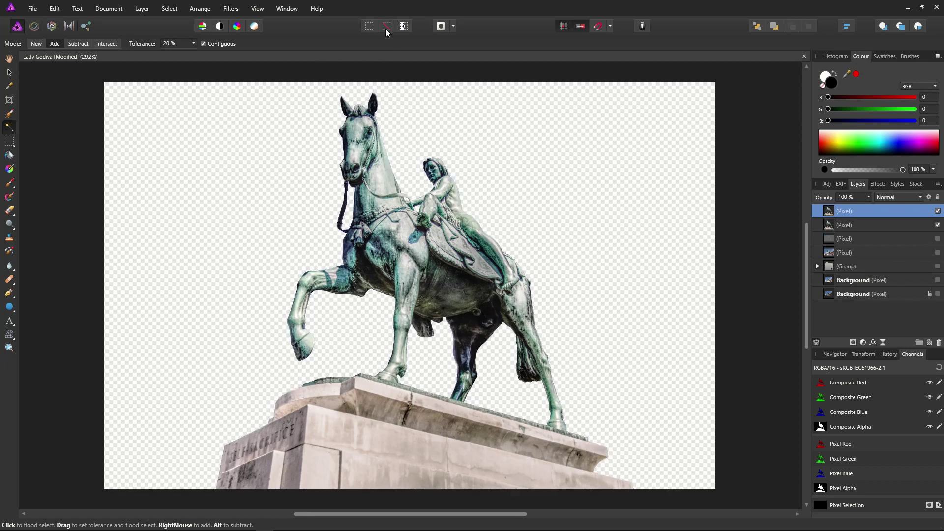
click(853, 231)
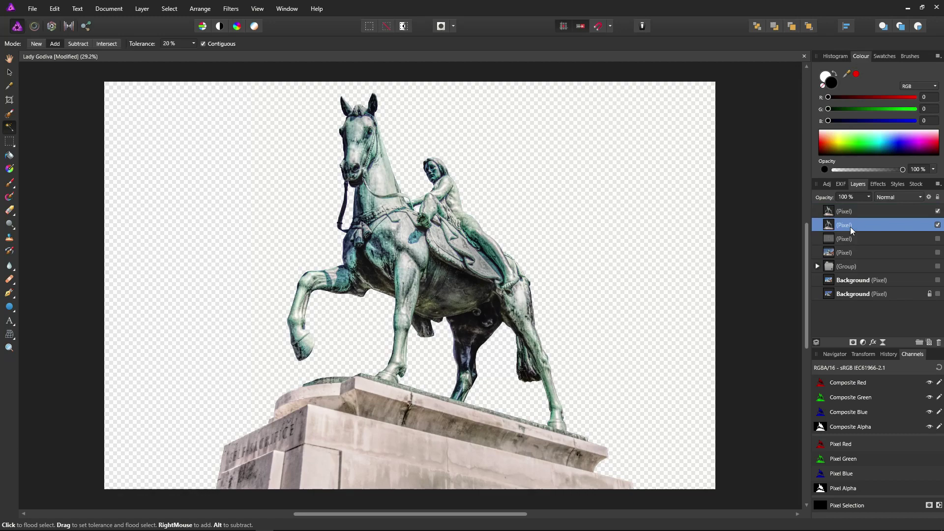
key(Delete)
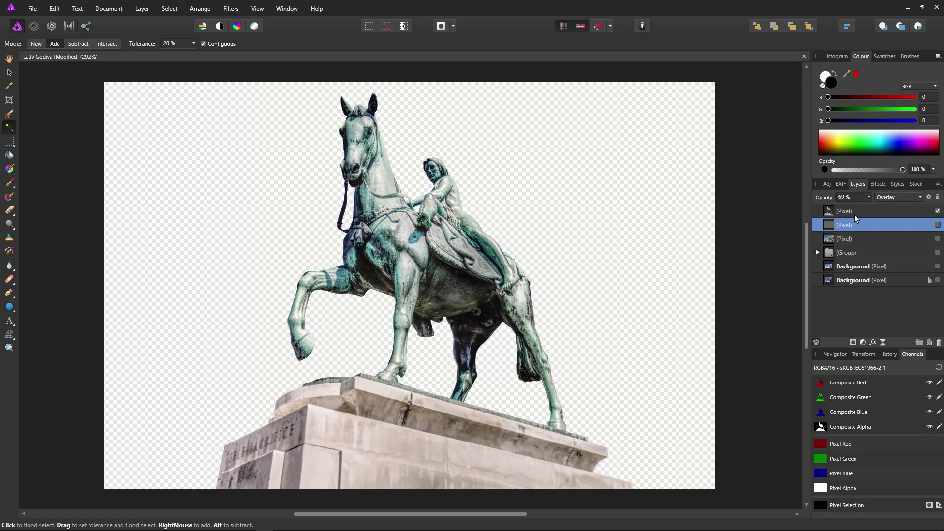
click(855, 215)
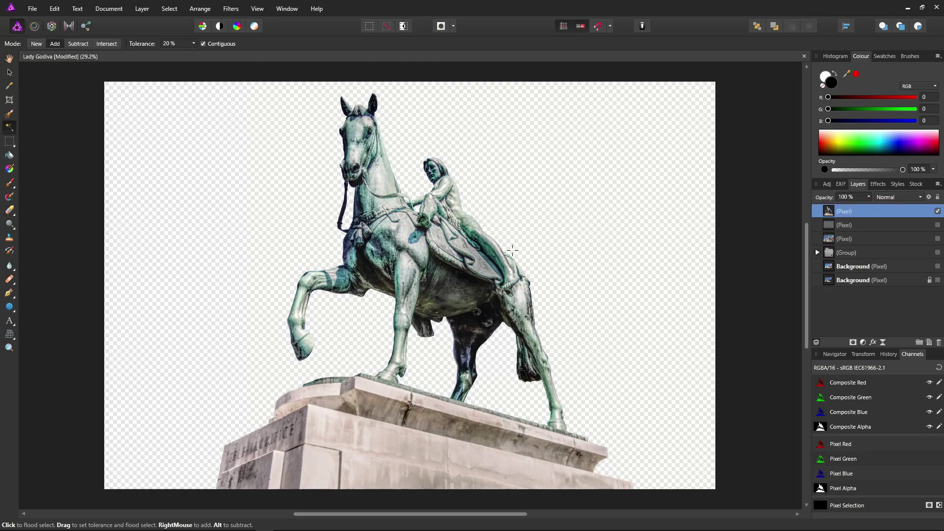
- Zoom and pan around the canvas to inspect the cut-out edges
scroll(469, 227, up, 10)
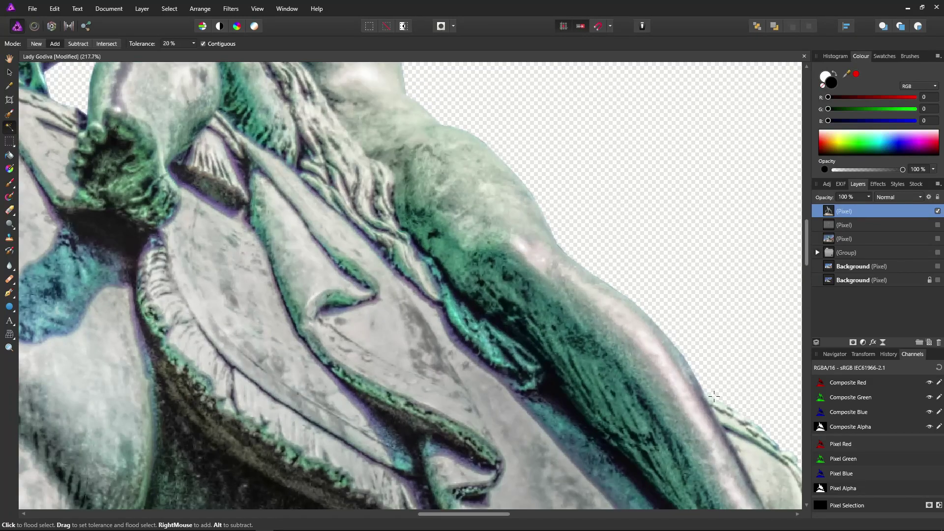
scroll(612, 347, down, 10)
scroll(395, 239, up, 10)
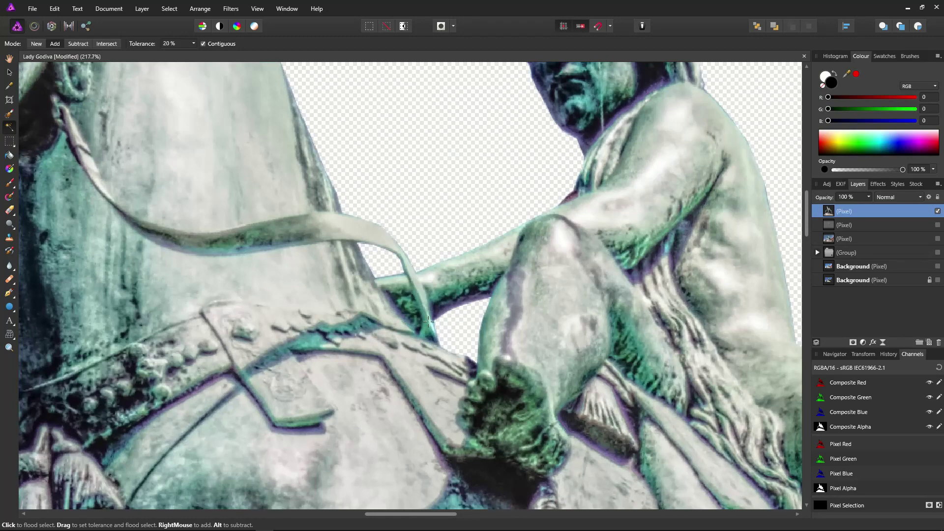
scroll(429, 322, down, 10)
scroll(506, 261, up, 2)
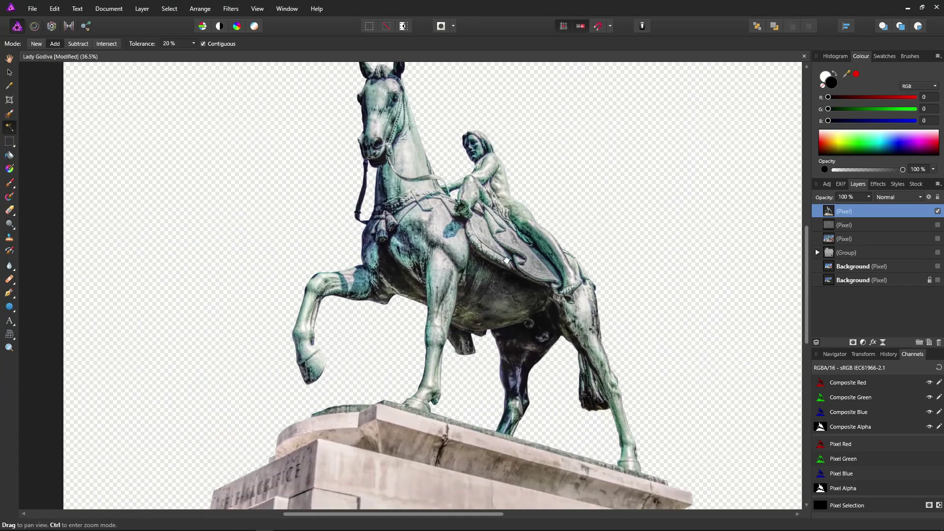
scroll(393, 303, up, 8)
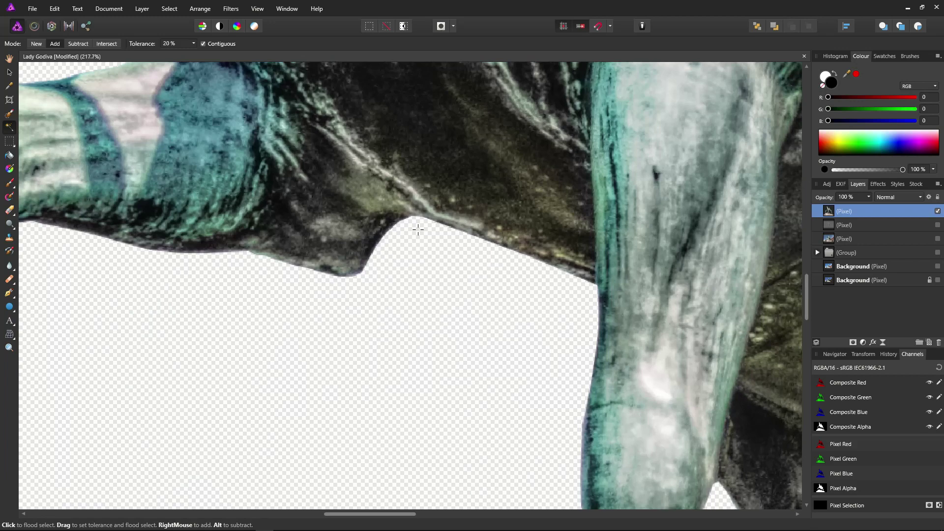
scroll(377, 285, down, 10)
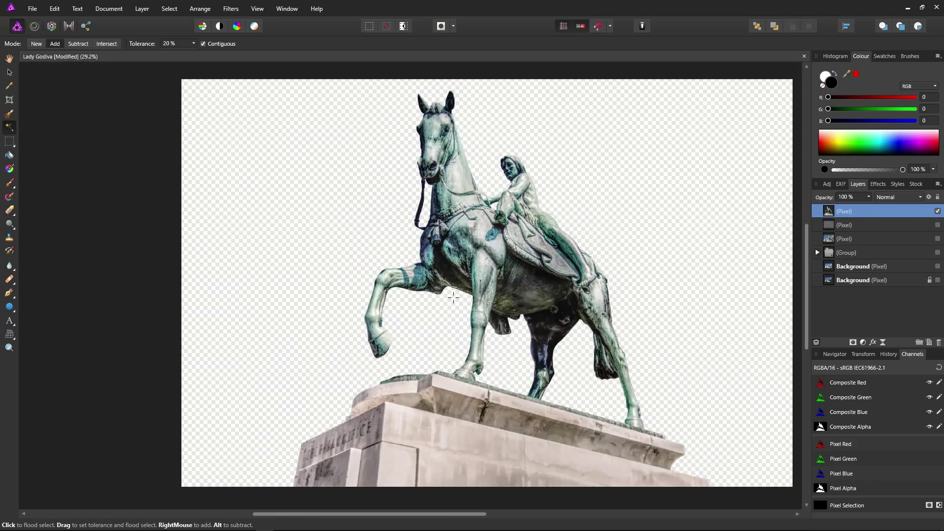
drag(546, 307, 480, 308)
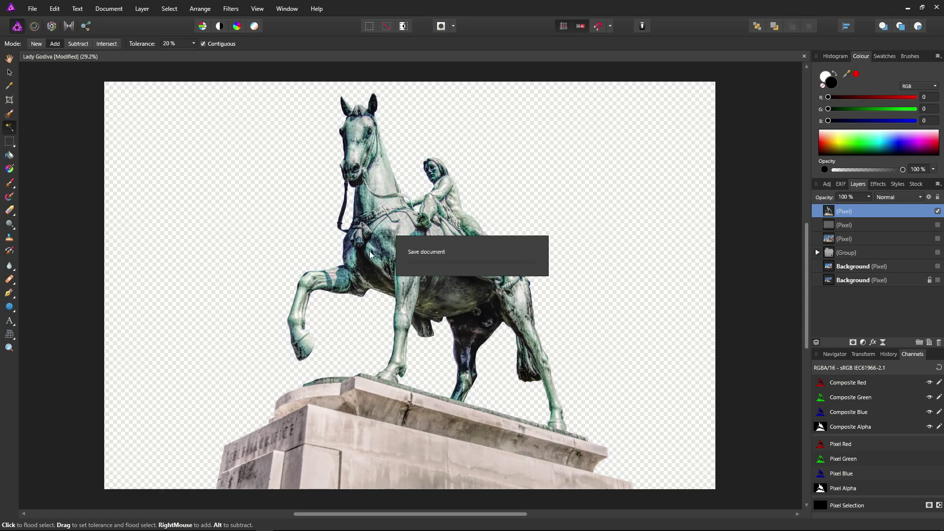
- Add a dark red (115, 0, 0) fill layer behind the statue and rasterise it
key(alt+[)
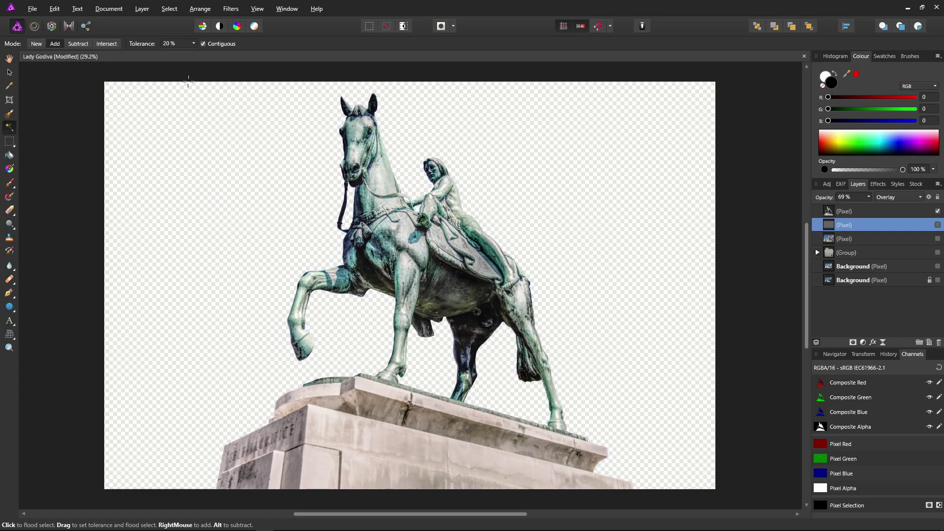
click(141, 9)
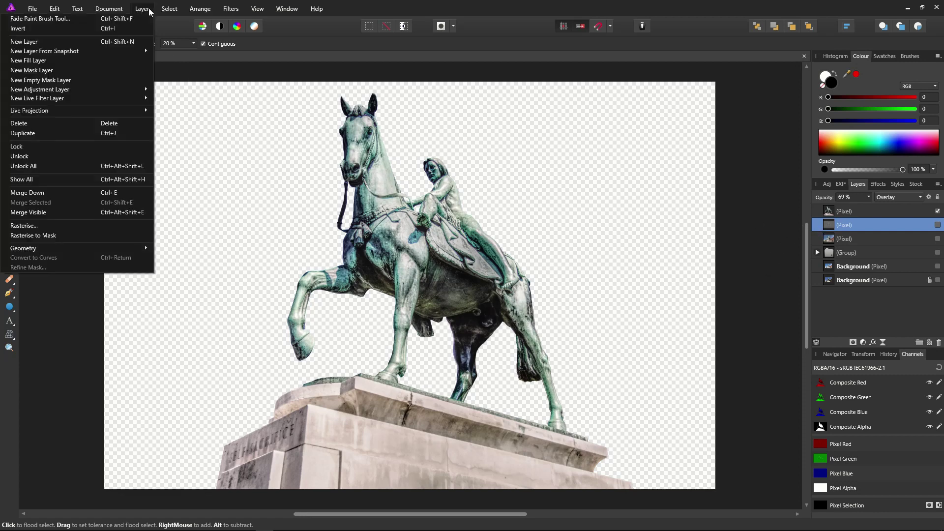
click(87, 63)
drag(825, 148, 815, 153)
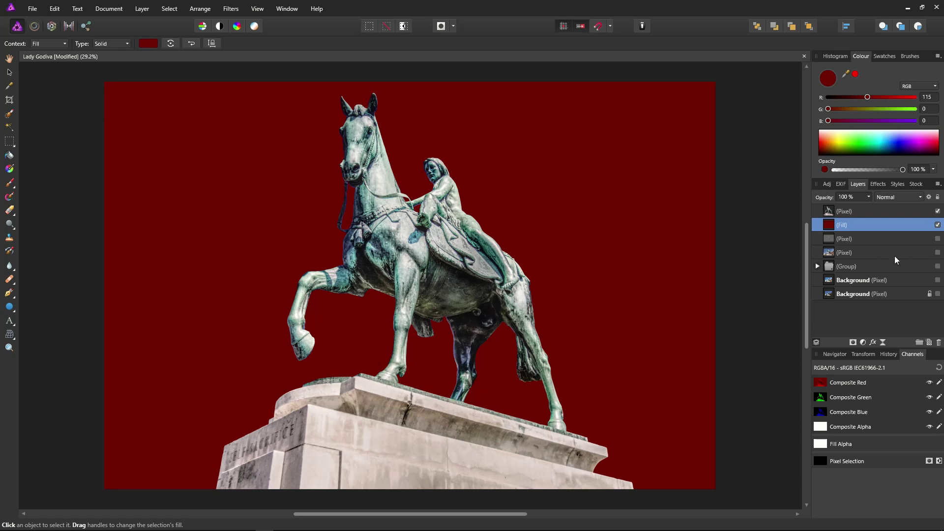
right_click(831, 228)
click(780, 395)
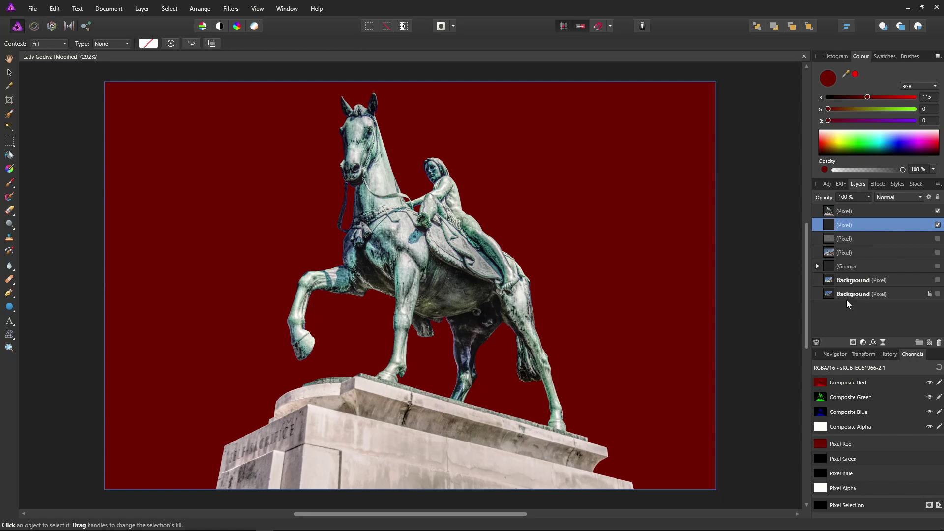
- Nest a Vignette live filter in the red layer with exposure -4, hardness 30%, scale 104%
click(883, 341)
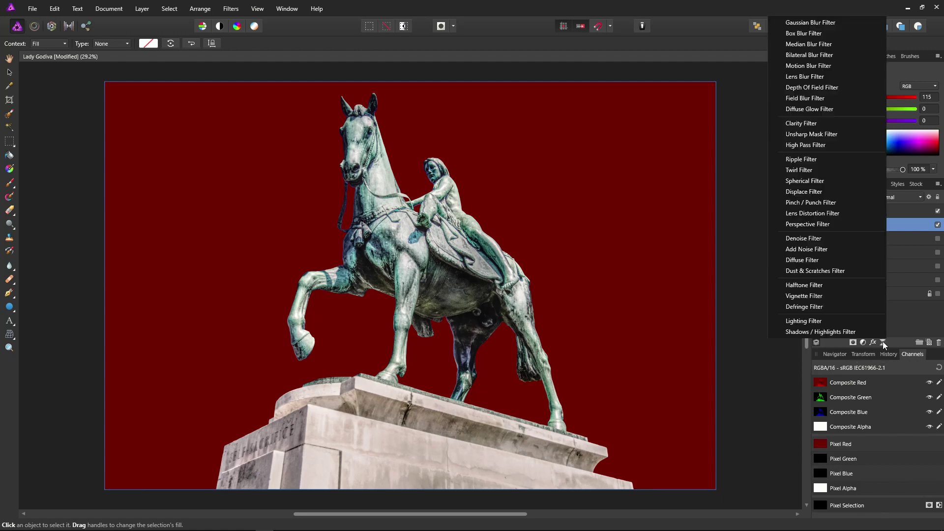
click(834, 297)
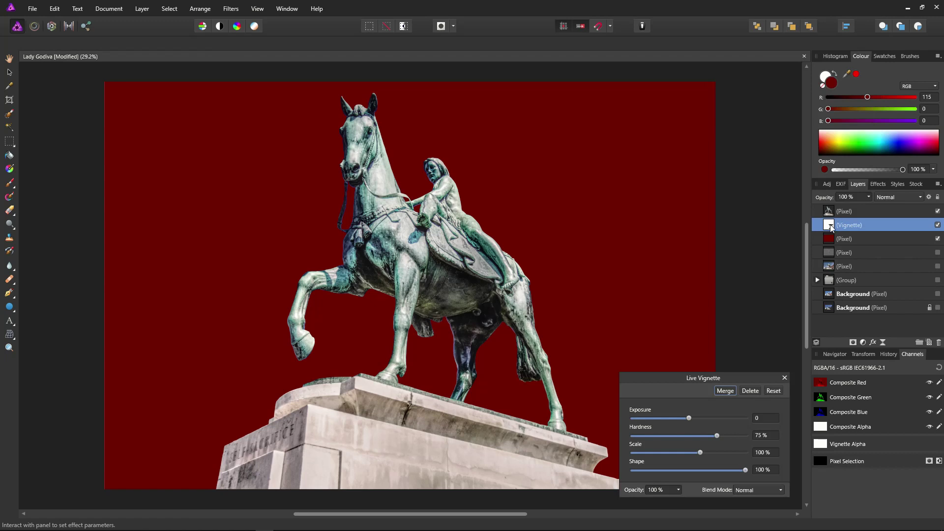
drag(831, 227, 833, 238)
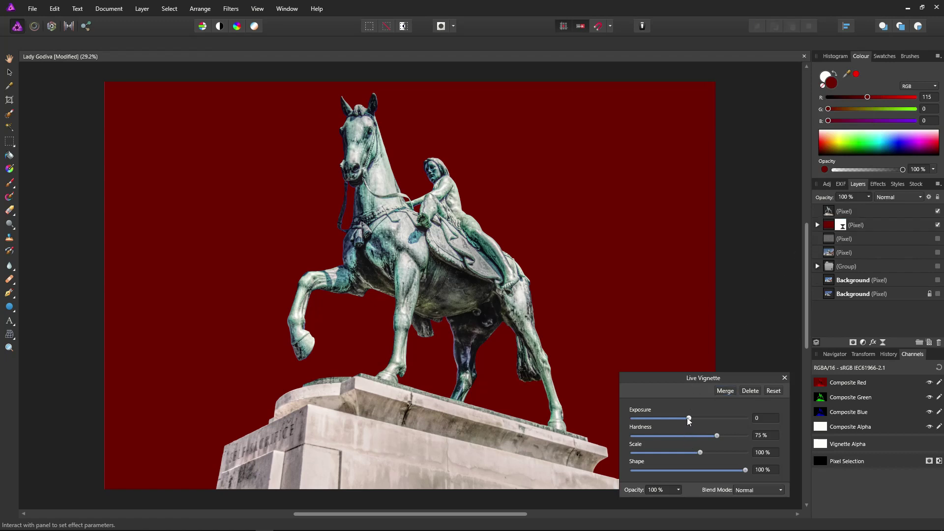
drag(687, 418, 631, 415)
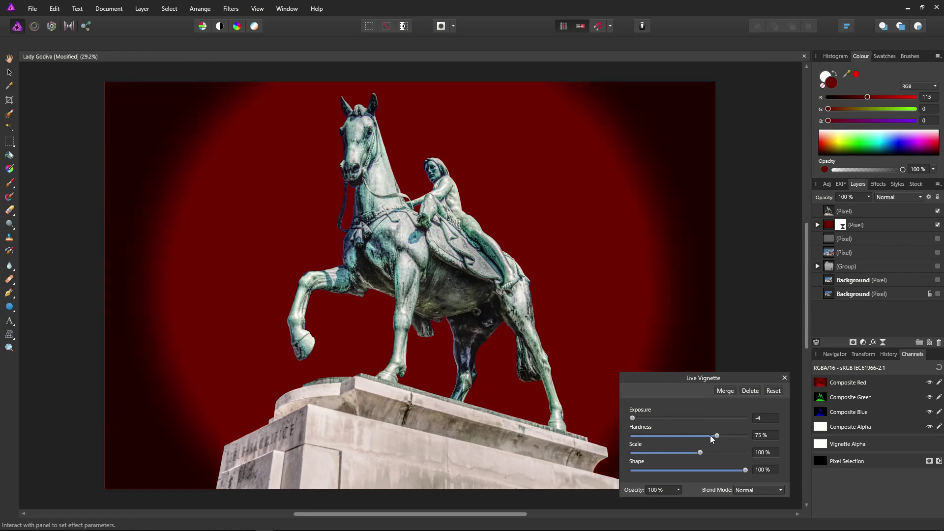
drag(716, 436, 689, 437)
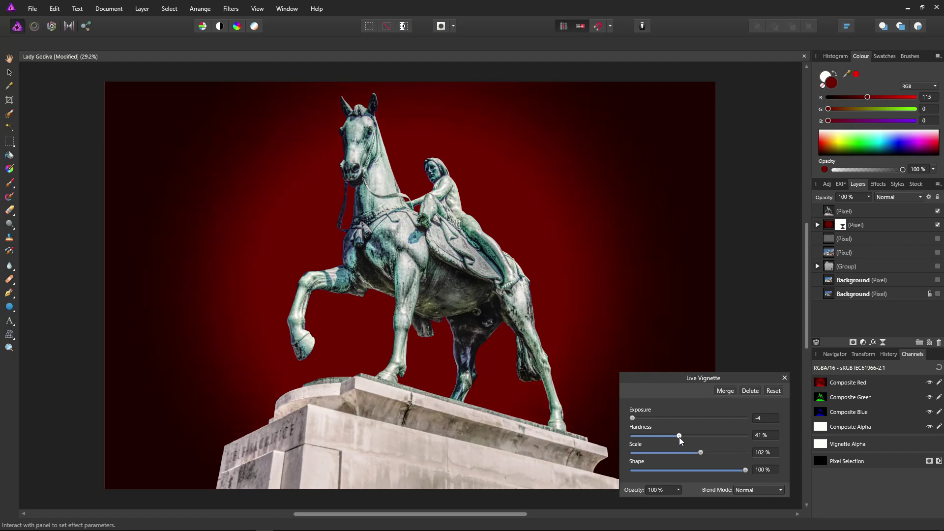
drag(680, 438, 702, 451)
- Paint soft black strokes into the vignette's mask around the plinth and hind leg
click(785, 378)
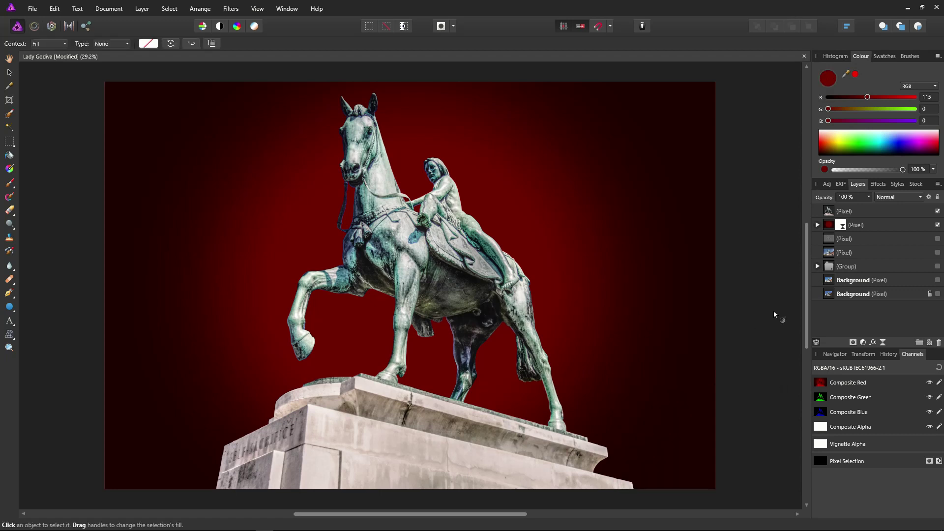
click(818, 225)
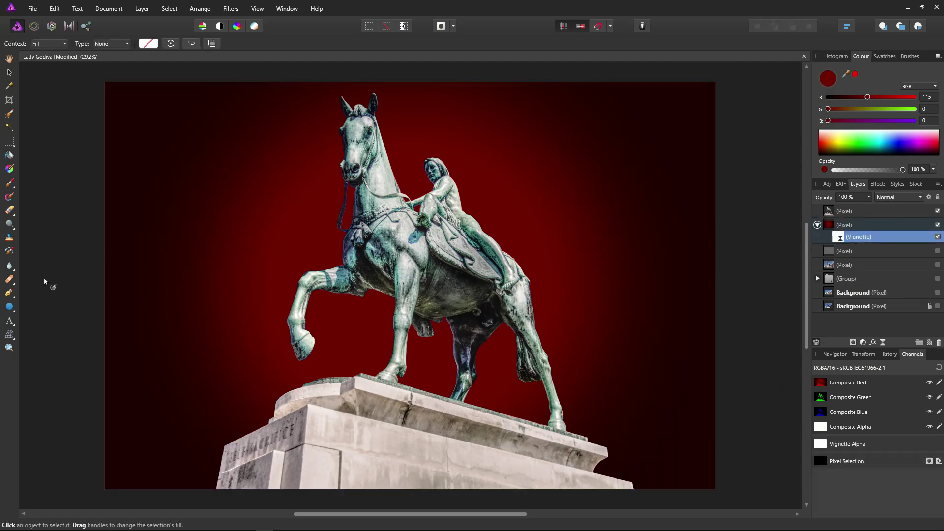
click(11, 184)
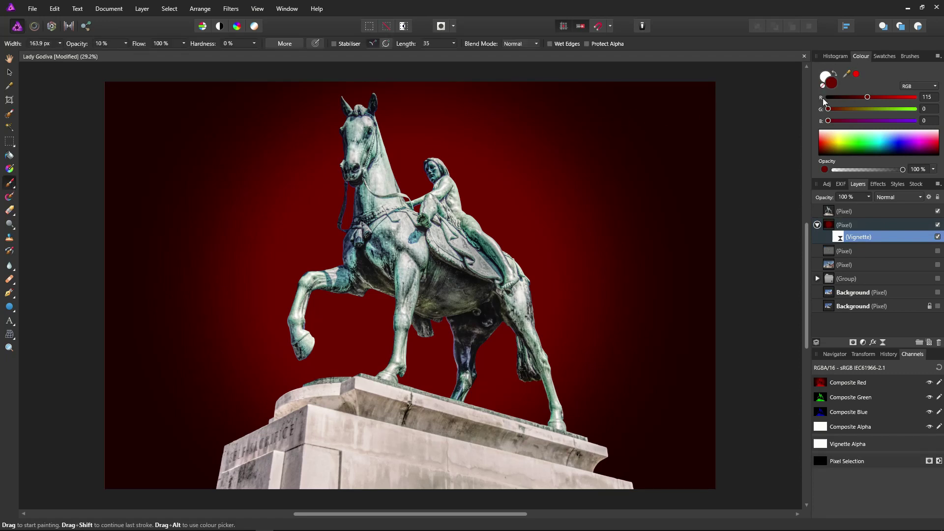
key(d)
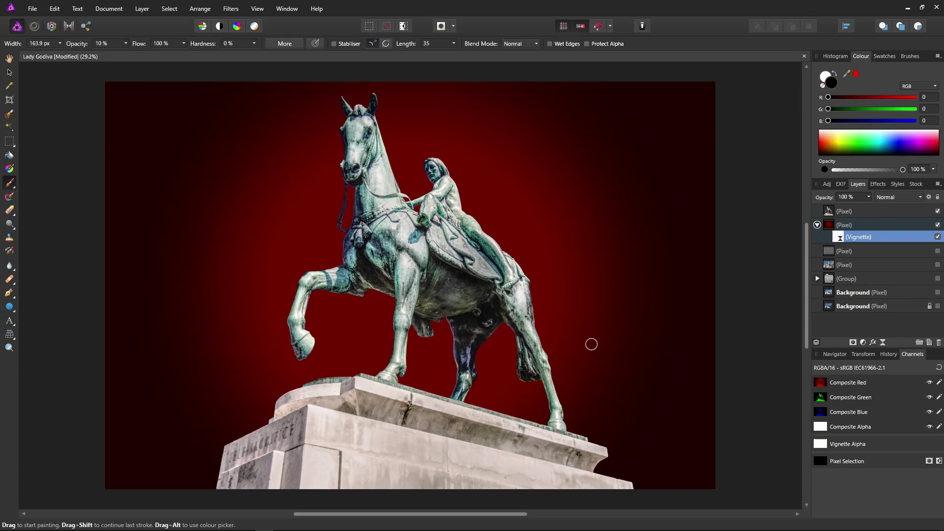
key(bracketright)
key(bracketright)
key(bracketright)
key(bracketright)
key(bracketright)
key(bracketright)
key(bracketright)
key(bracketright)
key(bracketright)
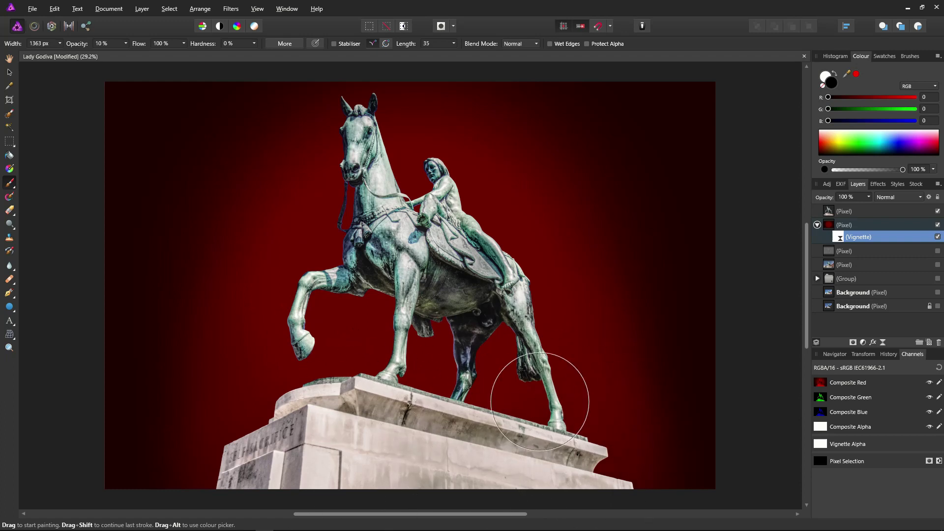
mouse_move(537, 390)
mouse_down()
mouse_move(502, 404)
mouse_move(522, 418)
mouse_move(449, 364)
mouse_move(533, 306)
mouse_move(536, 320)
mouse_up()
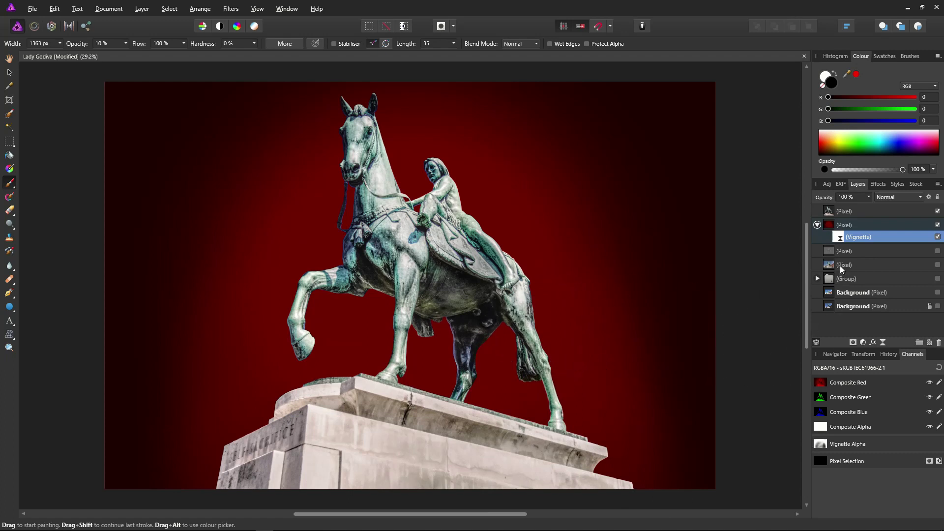
- Reduce the vignette scale to 91%, switch to the Hand tool, and save
double_click(839, 237)
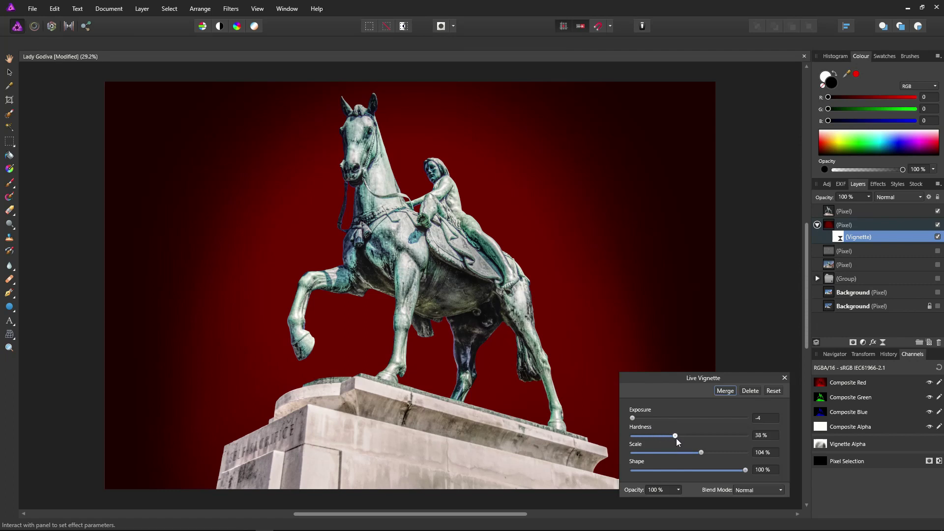
drag(701, 453, 698, 453)
click(785, 379)
key(b)
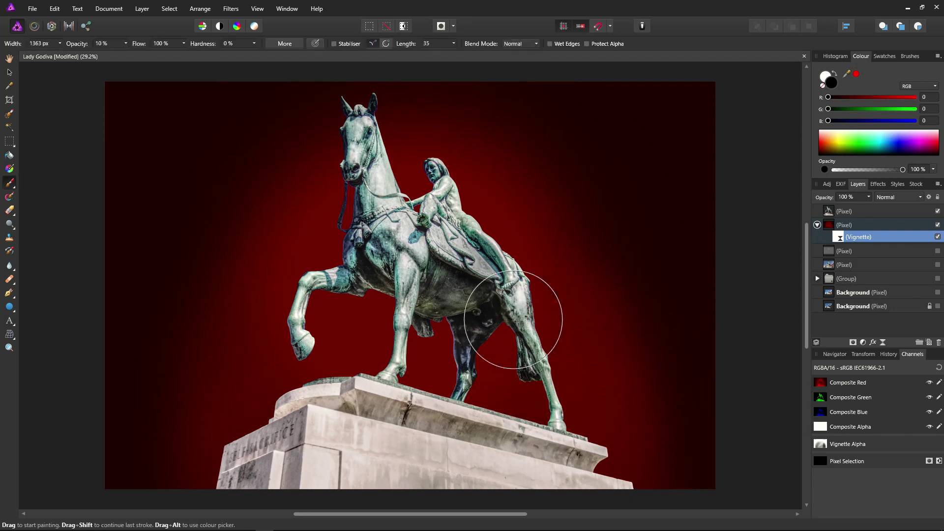
click(10, 60)
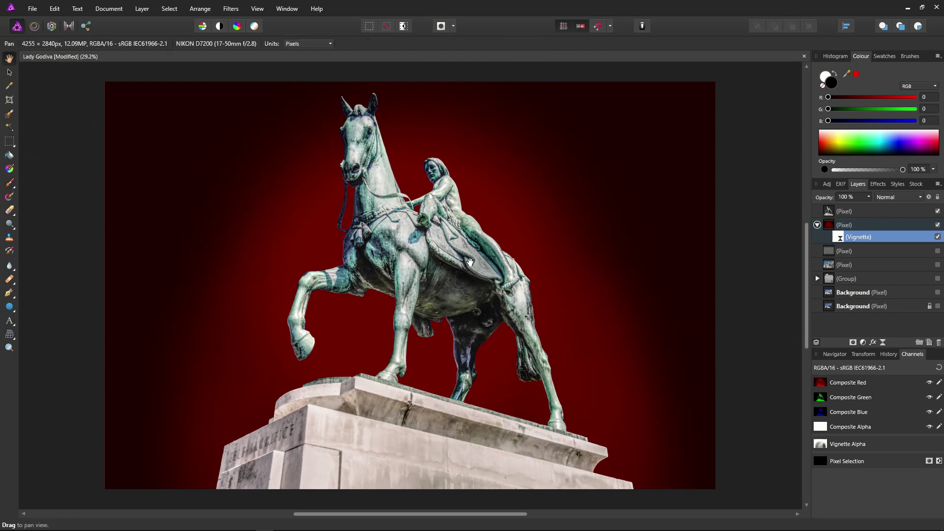
key(ctrl+s)
- Add a live Clarity filter above the statue layer with its radius at the 100 px maximum
click(830, 214)
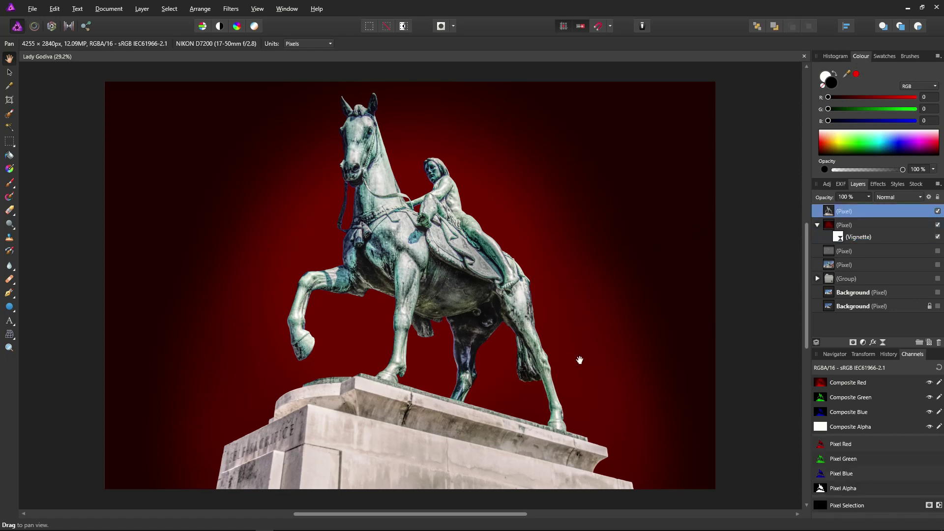
click(883, 341)
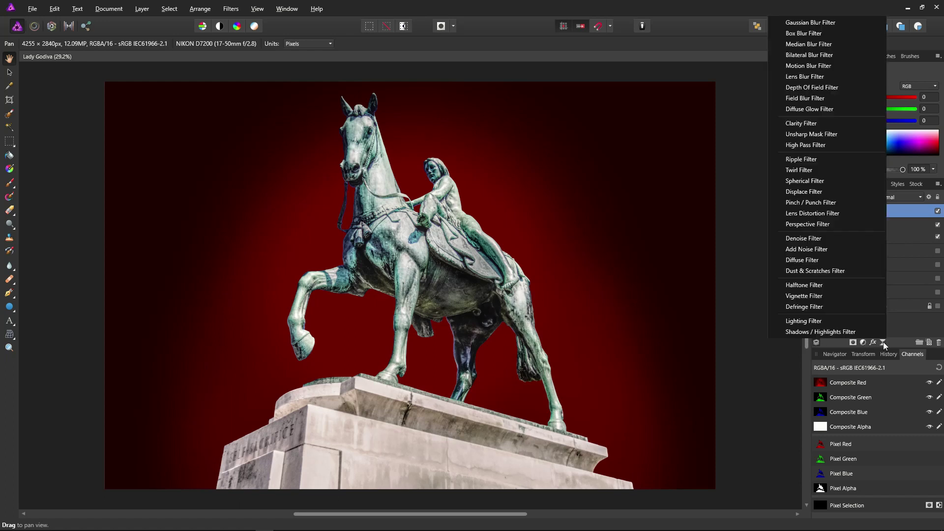
click(819, 127)
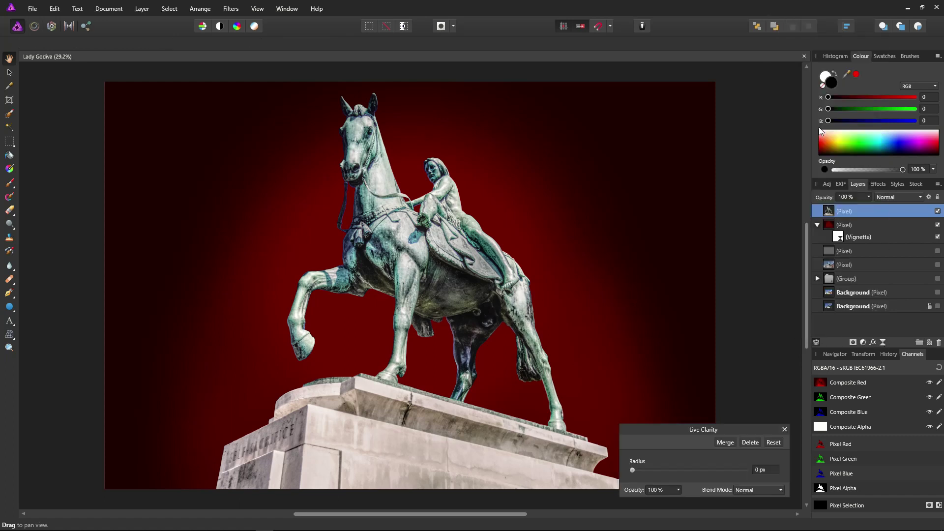
drag(642, 474, 759, 483)
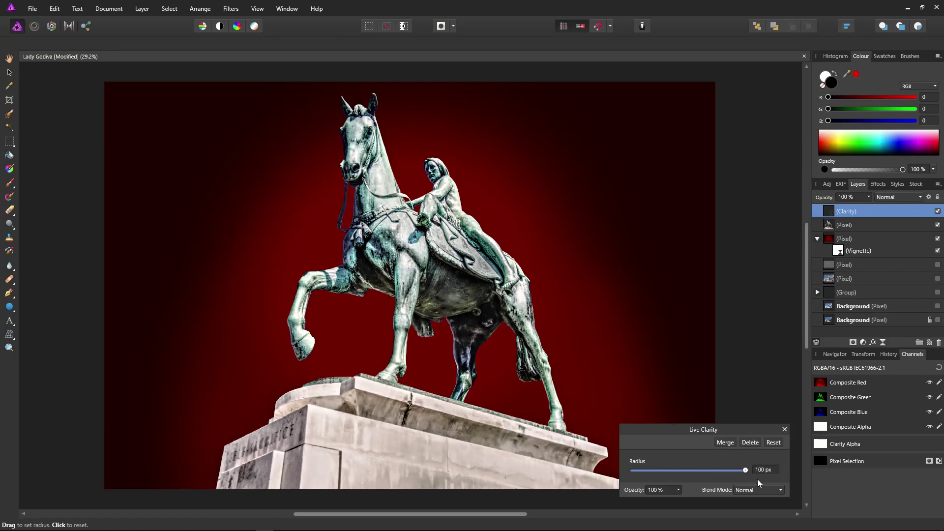
click(785, 430)
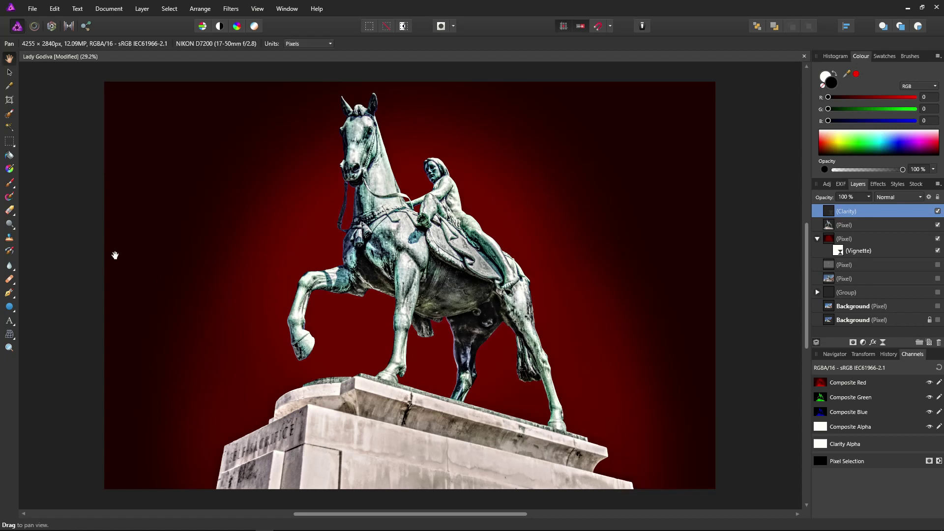
- Select the Paint Brush and set its opacity to 100%
click(10, 185)
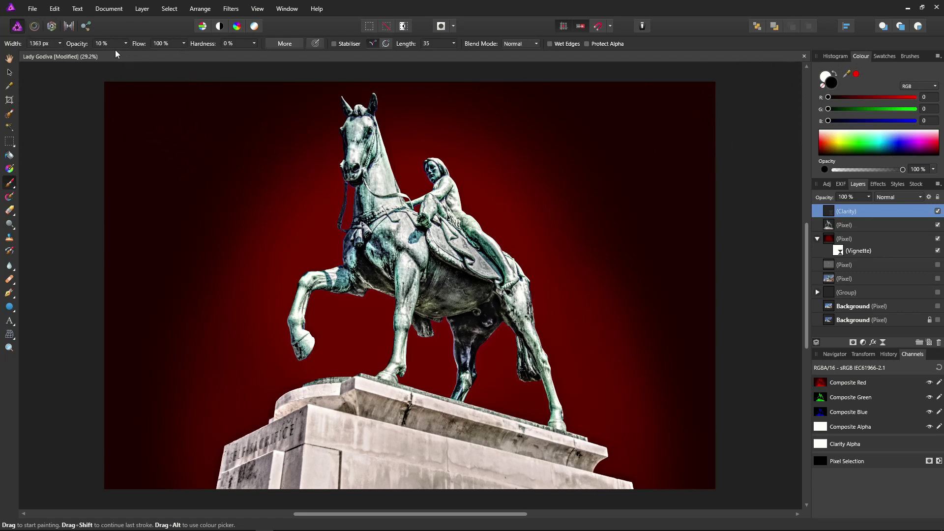
click(128, 48)
drag(128, 55, 194, 58)
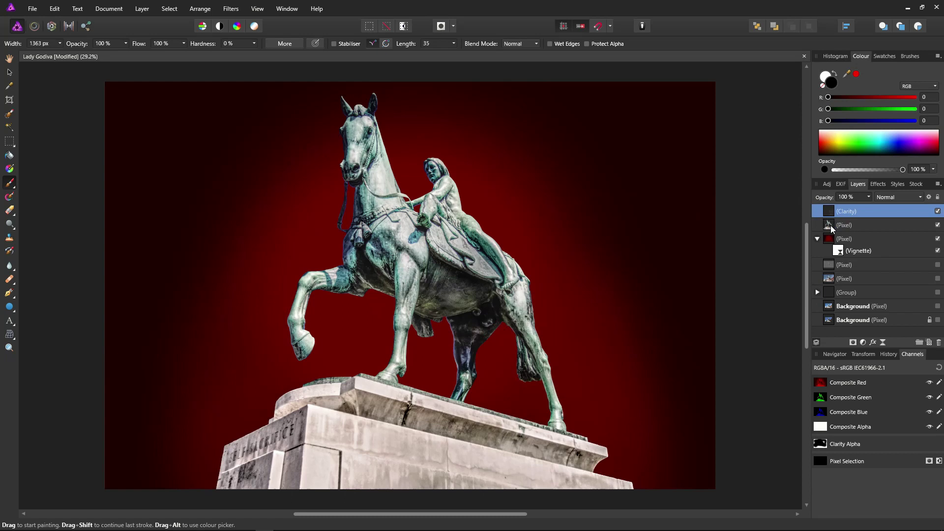
- Nest the Clarity layer inside the statue's pixel layer and expand it to show the filter
drag(831, 228, 830, 226)
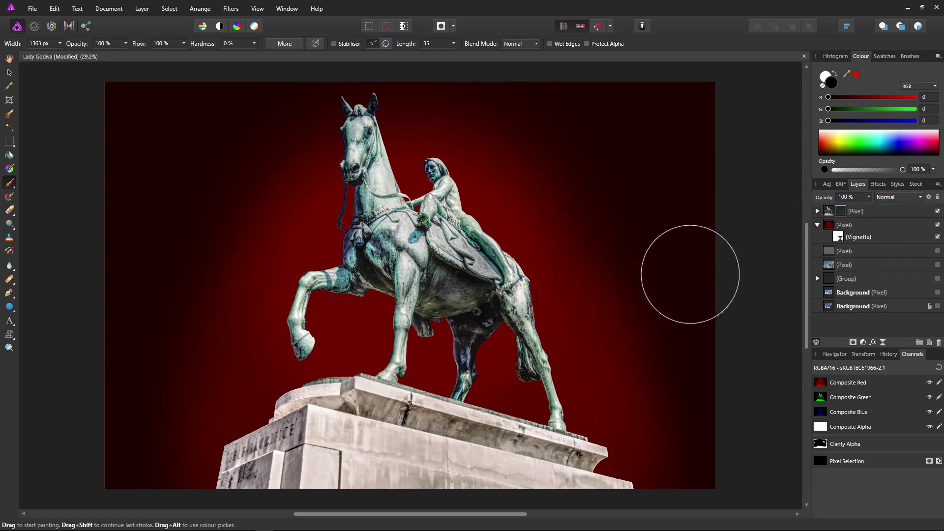
click(818, 211)
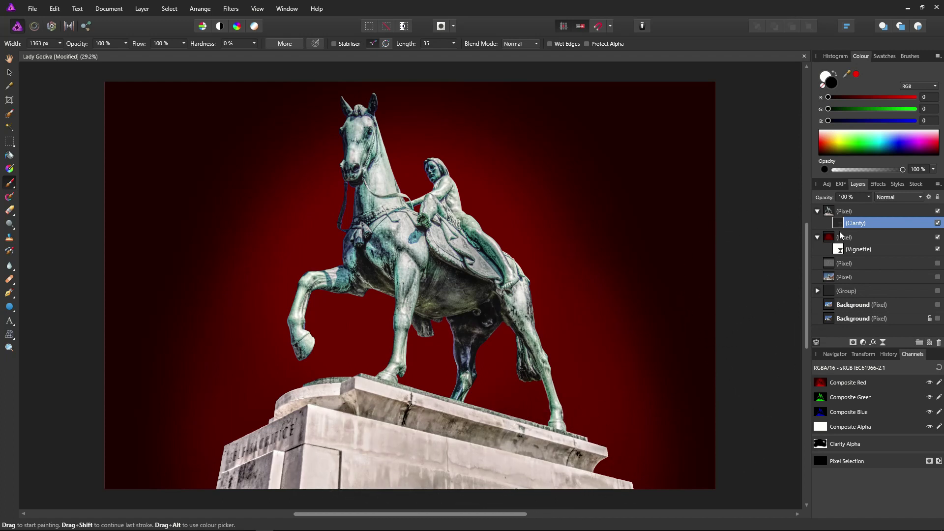
key(h)
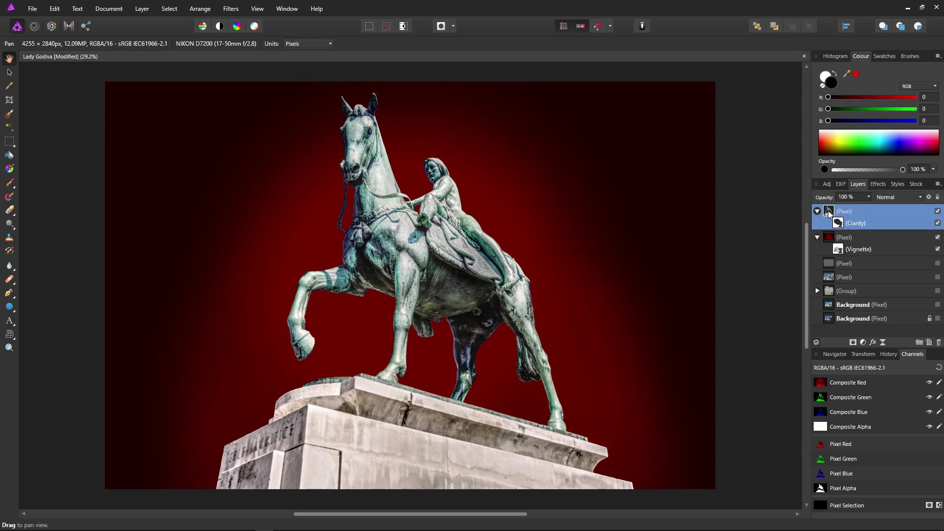
- Darken the pedestal inscription slightly with the Burn Brush
click(10, 224)
click(40, 238)
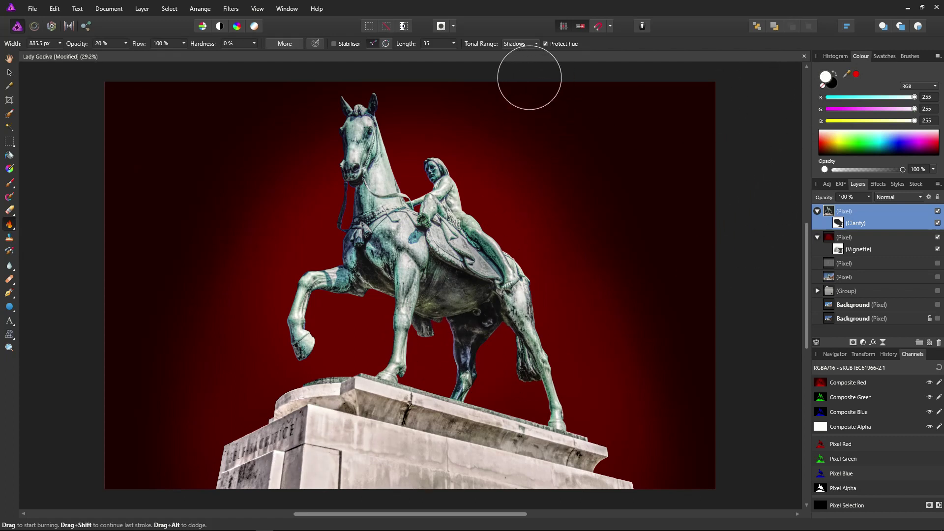
mouse_move(252, 489)
mouse_down()
mouse_move(228, 473)
mouse_move(293, 442)
mouse_move(237, 471)
mouse_move(324, 444)
mouse_move(449, 465)
mouse_move(341, 456)
mouse_move(599, 477)
mouse_move(564, 478)
mouse_move(578, 478)
mouse_move(385, 424)
mouse_move(555, 466)
mouse_move(388, 430)
mouse_move(566, 460)
mouse_move(380, 499)
mouse_move(272, 474)
mouse_move(233, 482)
mouse_move(241, 470)
mouse_move(500, 495)
mouse_move(411, 491)
mouse_move(513, 480)
mouse_up()
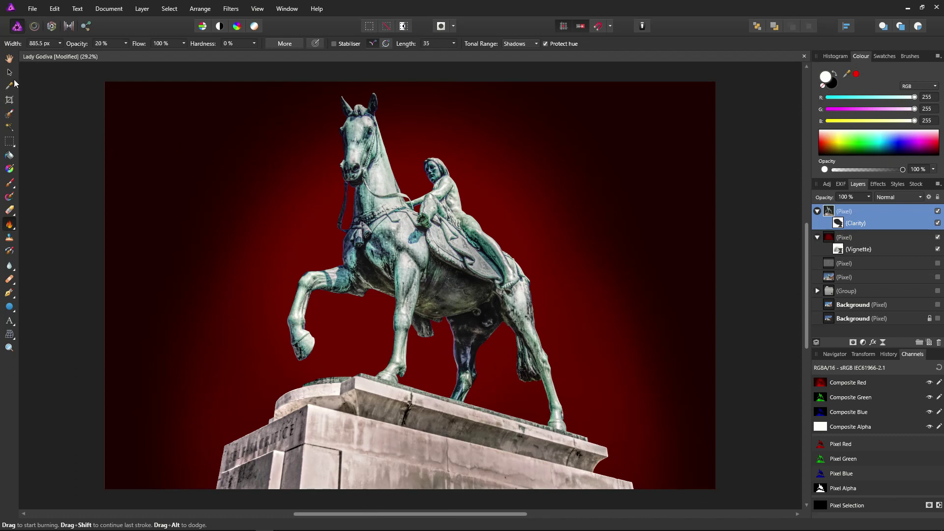
click(9, 58)
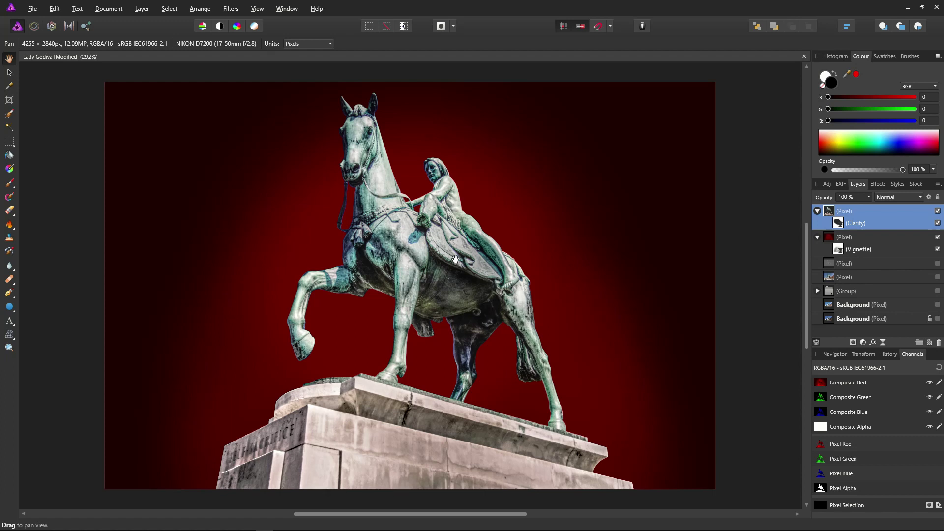
- Add a Colour Balance adjustment and set the shadows' Magenta/Green to -19%
click(864, 343)
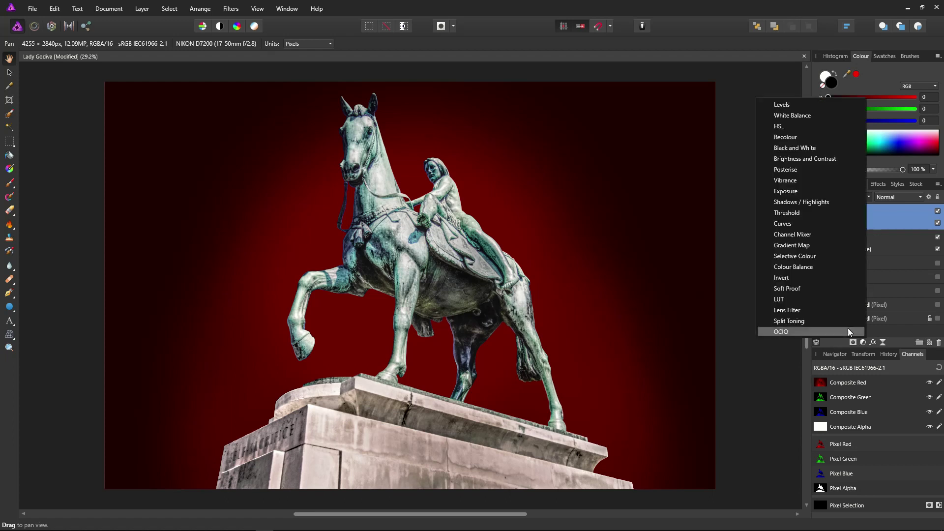
click(794, 266)
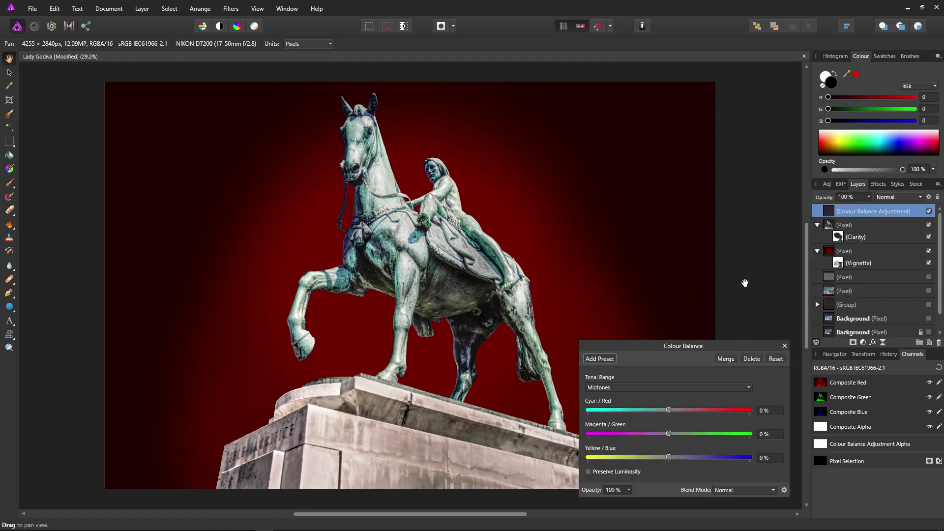
click(648, 388)
click(648, 398)
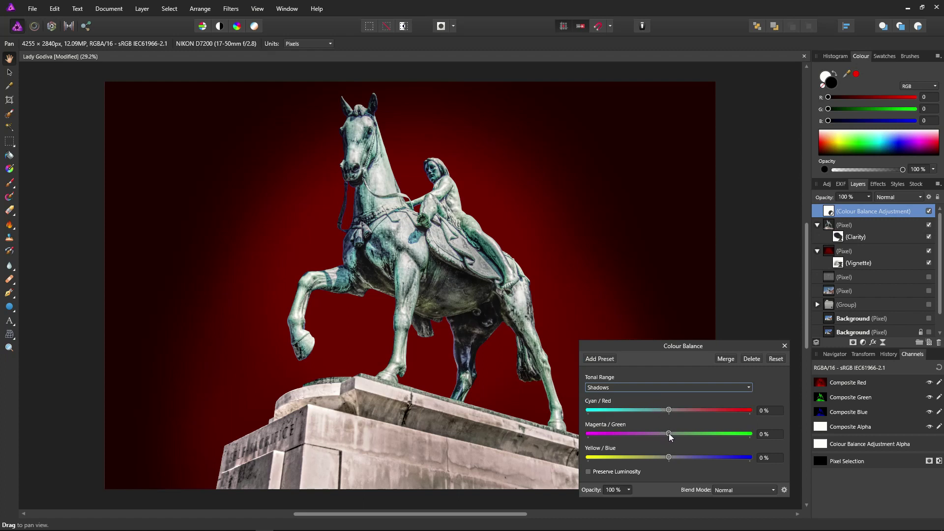
drag(675, 435, 678, 436)
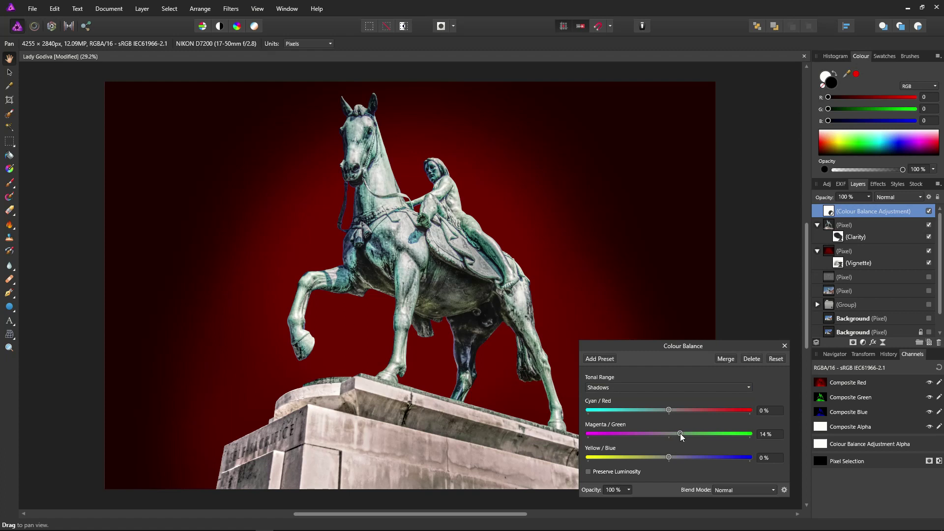
drag(681, 435, 661, 435)
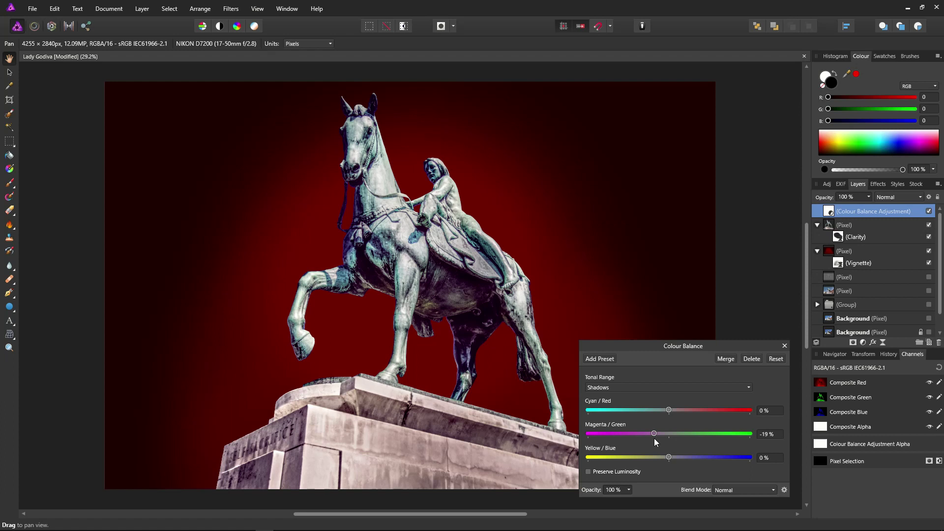
- Set the highlights to Cyan/Red 41% and Yellow/Blue -59%
click(625, 386)
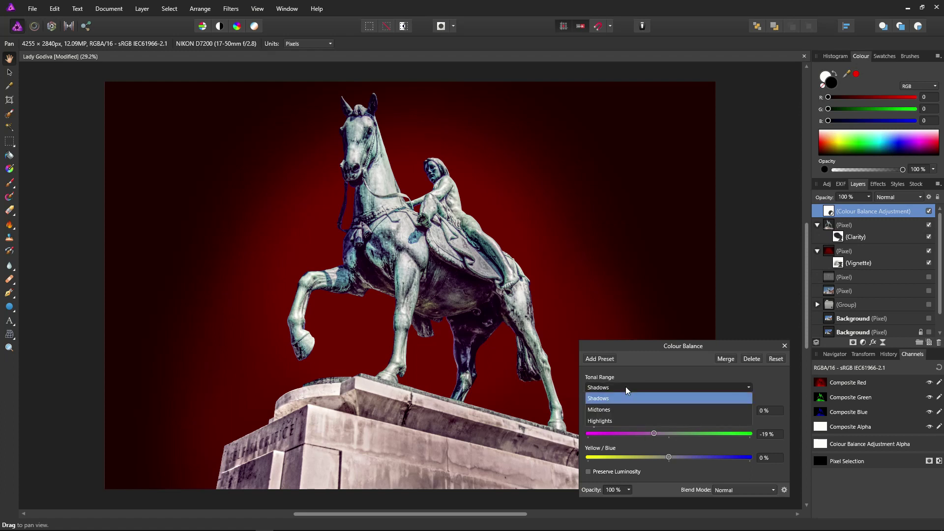
click(626, 421)
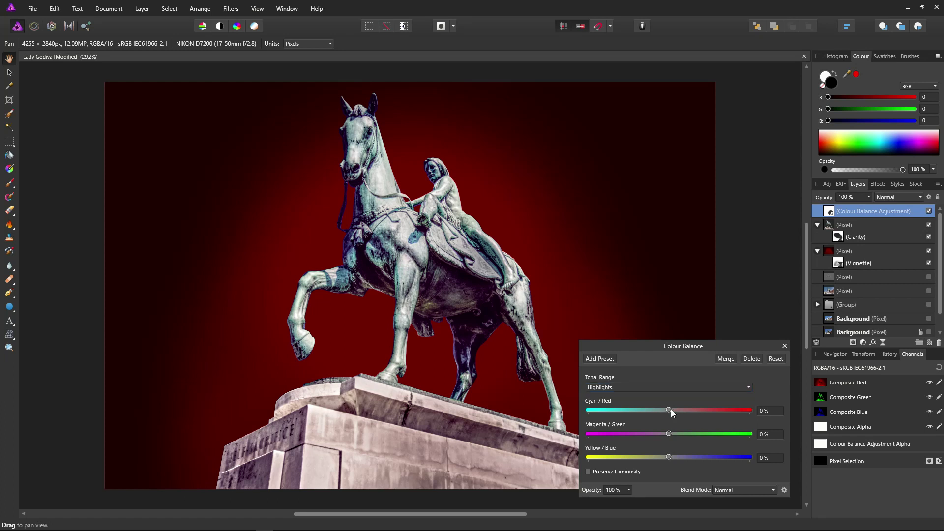
drag(673, 410, 679, 411)
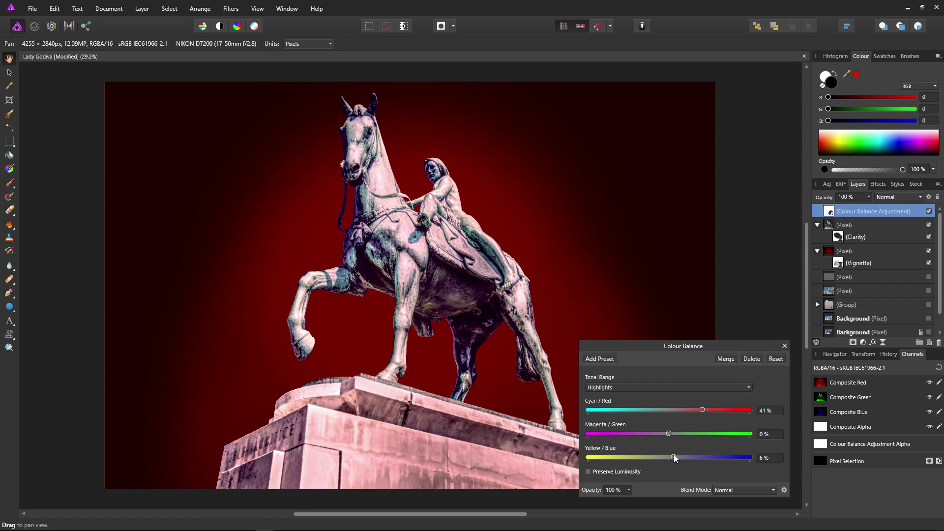
drag(674, 455, 659, 453)
- Lower the Colour Balance opacity to 16% and nest it inside the statue layer
click(629, 490)
drag(630, 501, 570, 502)
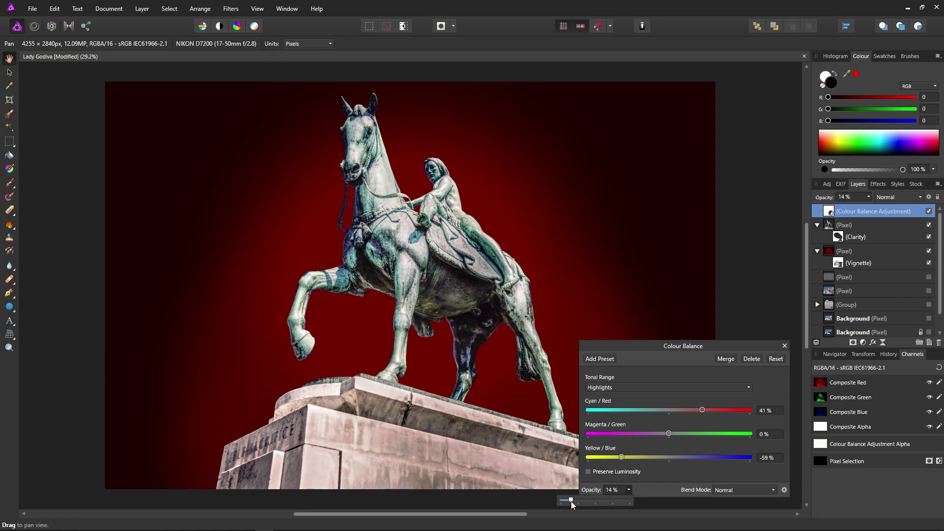
drag(574, 504, 572, 503)
click(785, 346)
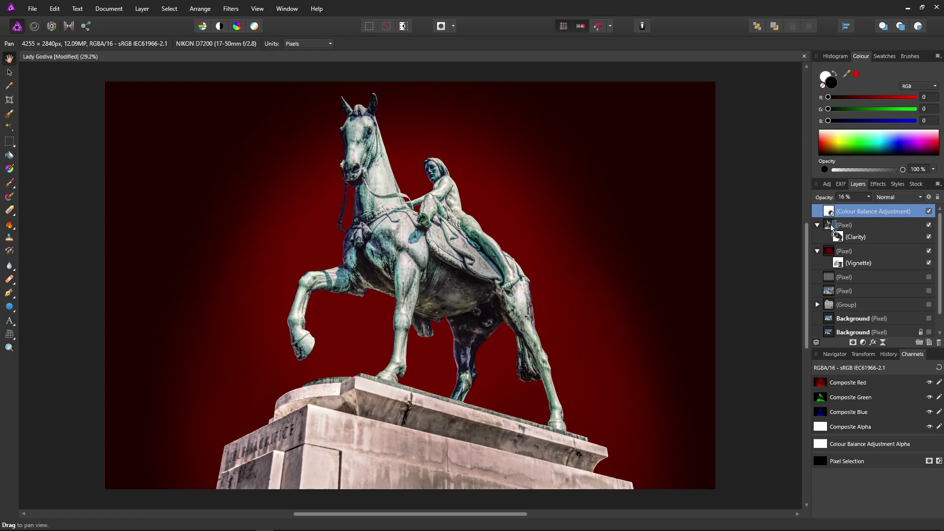
drag(831, 228, 832, 229)
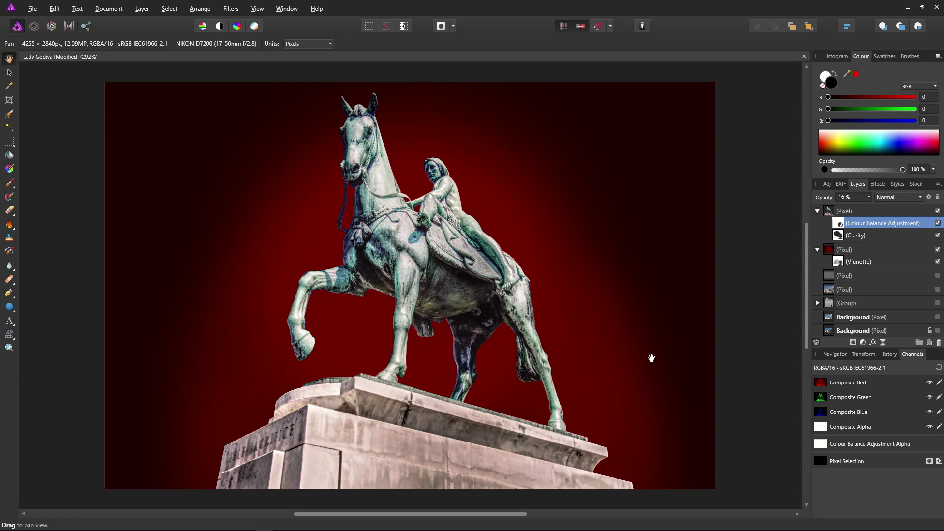
- Add an HSL adjustment on Blues with saturation -51% and luminosity -67%
click(863, 344)
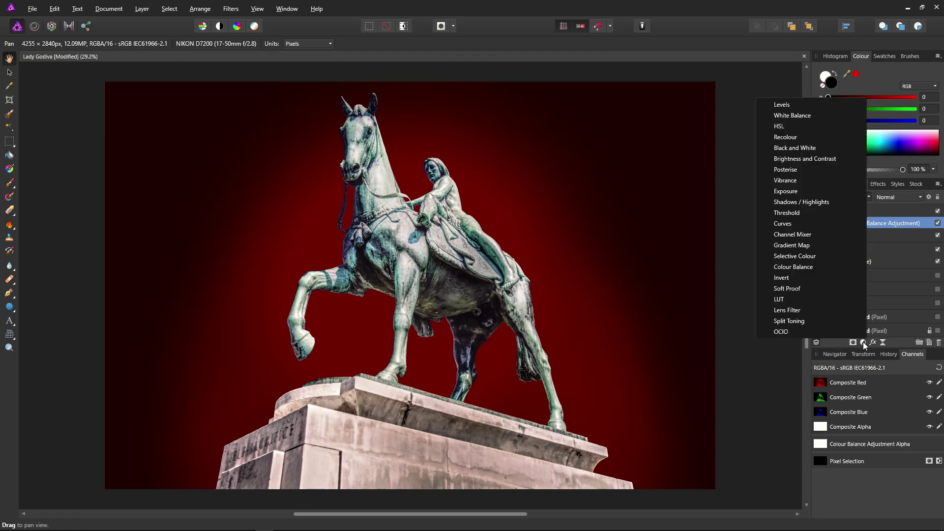
click(780, 129)
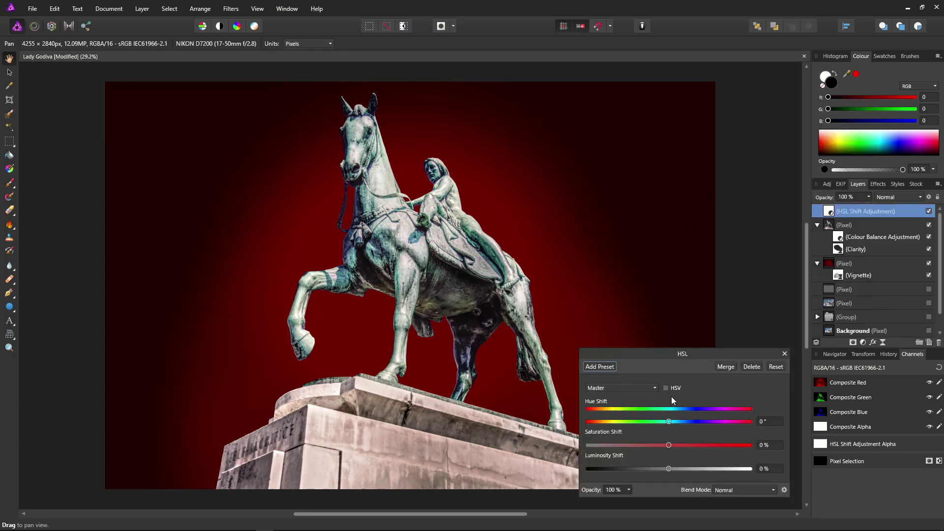
click(618, 388)
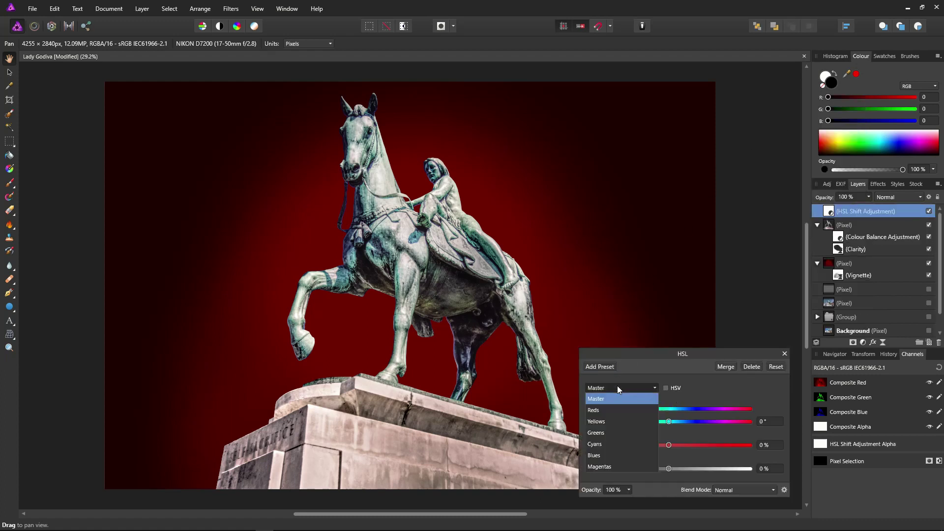
click(610, 455)
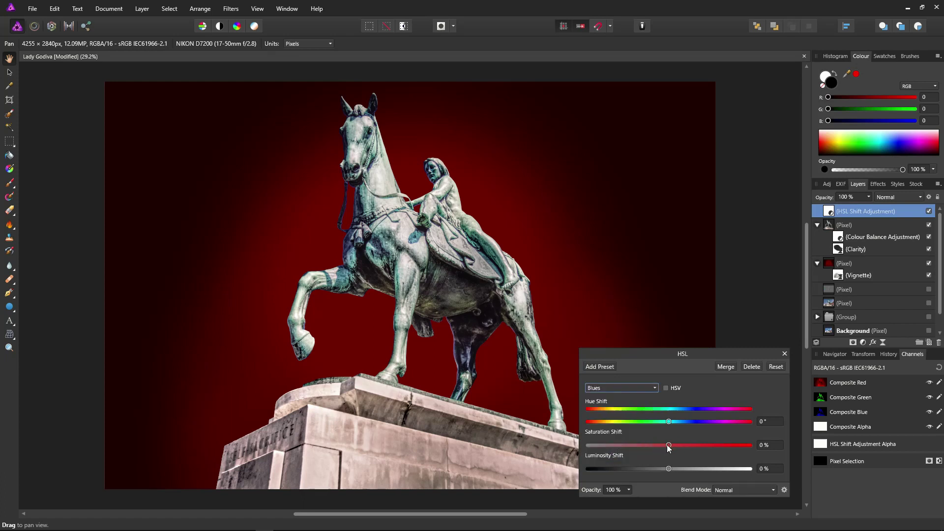
drag(669, 445, 635, 446)
drag(670, 468, 619, 474)
drag(621, 472, 605, 476)
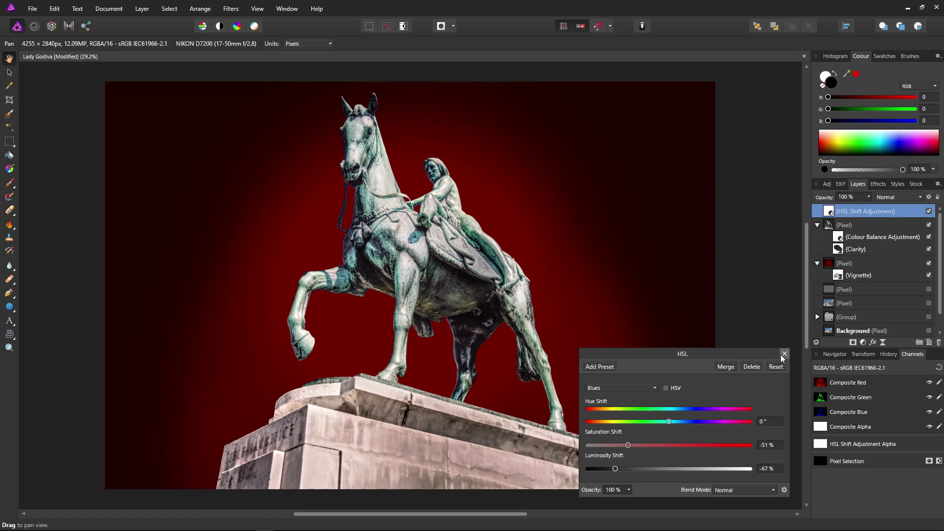
- Set the HSL adjustment to 57% opacity and nest it inside the statue layer
click(629, 491)
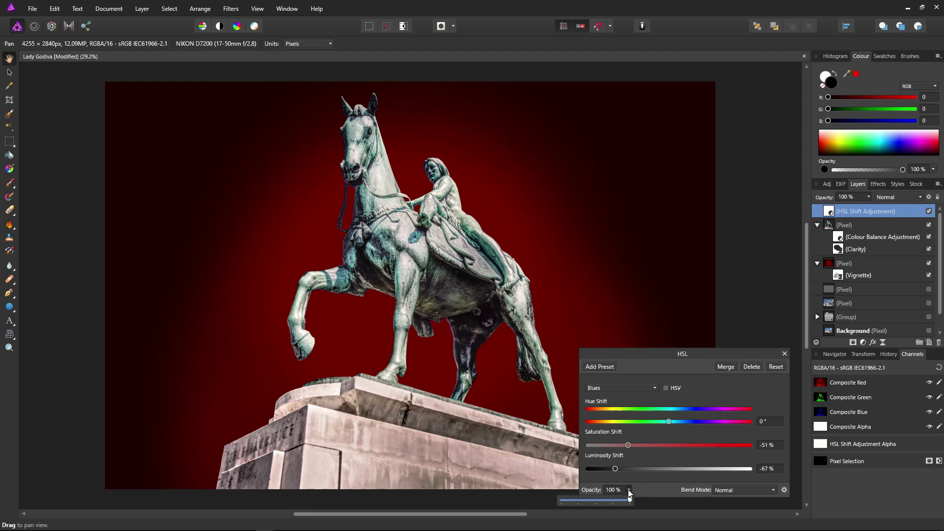
drag(631, 501, 600, 503)
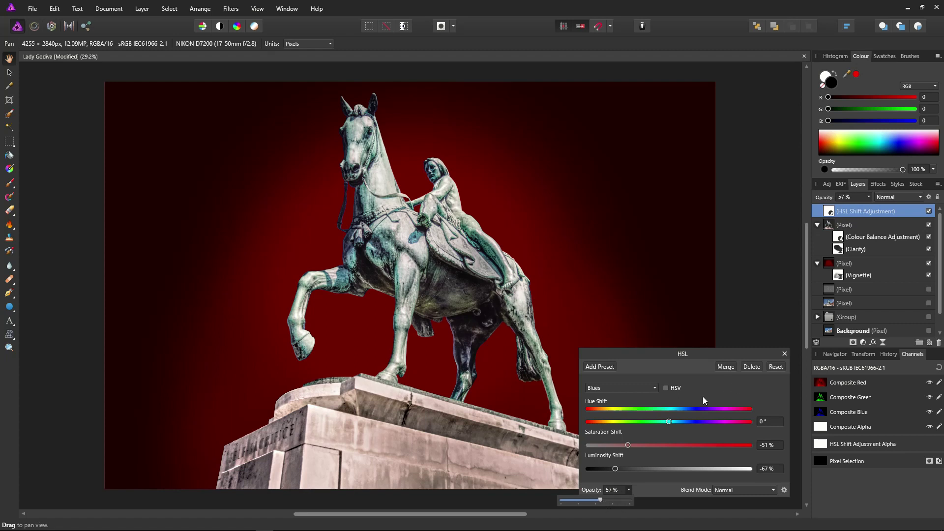
click(785, 354)
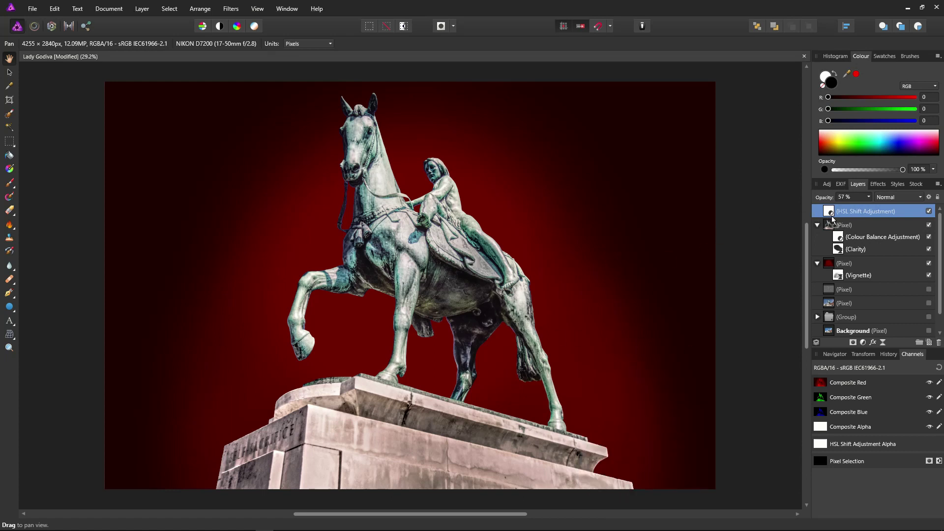
drag(833, 220, 834, 230)
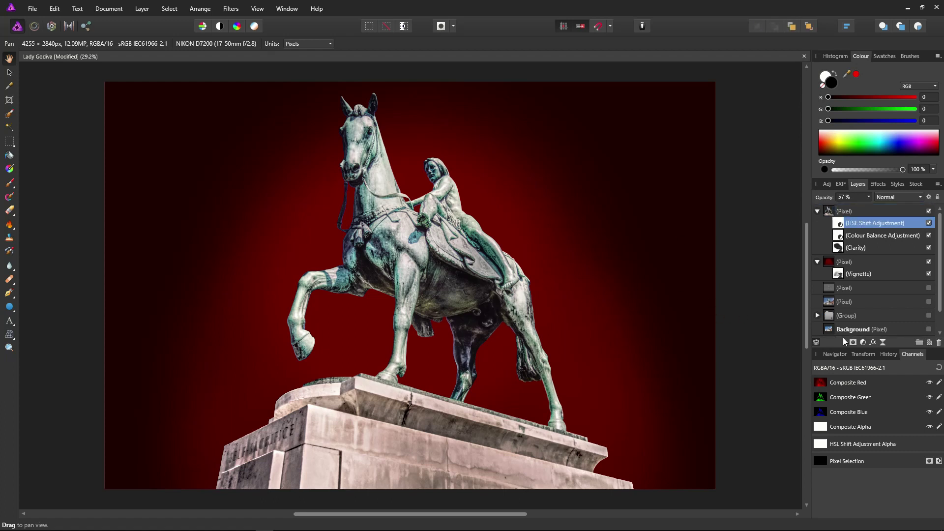
click(864, 343)
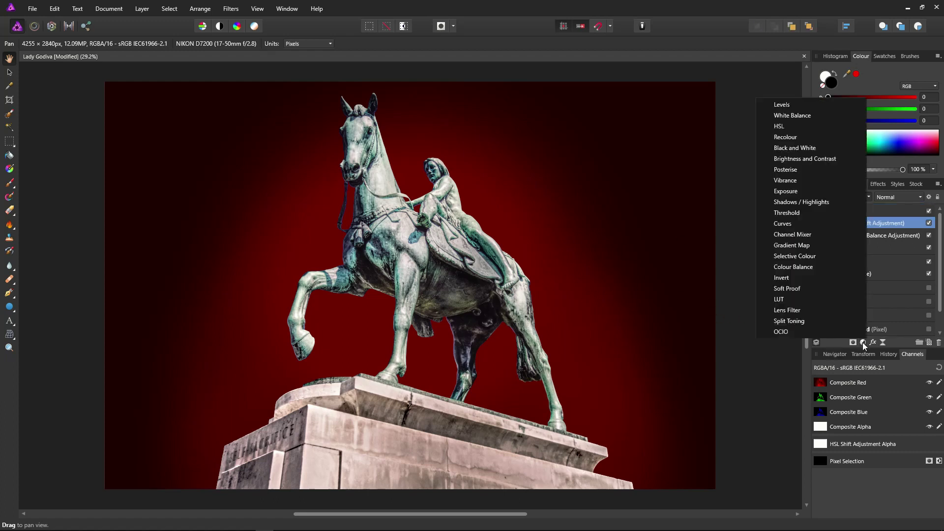
- Nest a Shadows / Highlights adjustment in the statue layer: shadows -147%, highlights 6%, opacity 50%
click(818, 203)
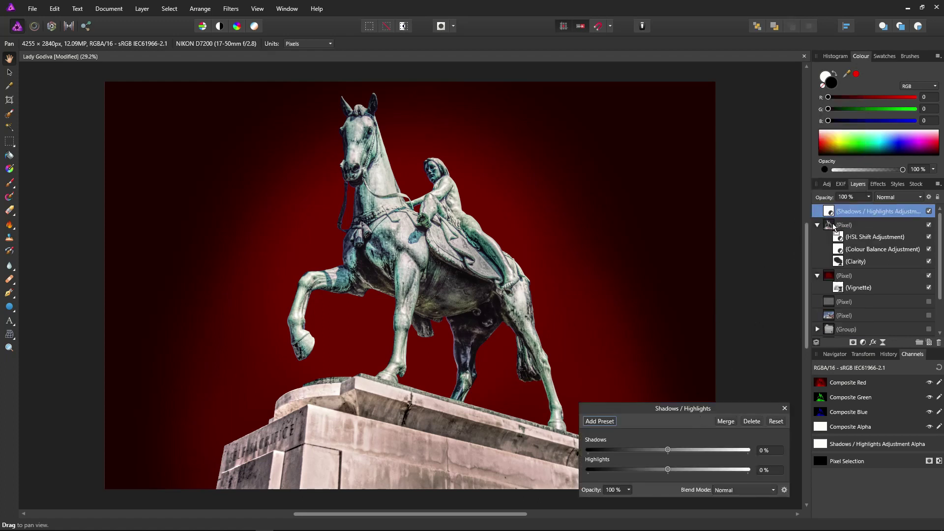
drag(834, 228, 834, 227)
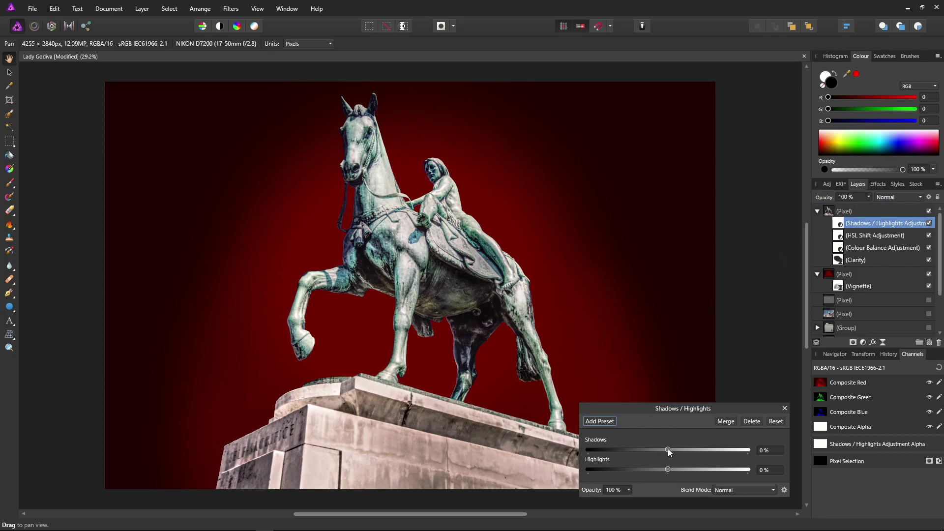
drag(668, 448, 610, 452)
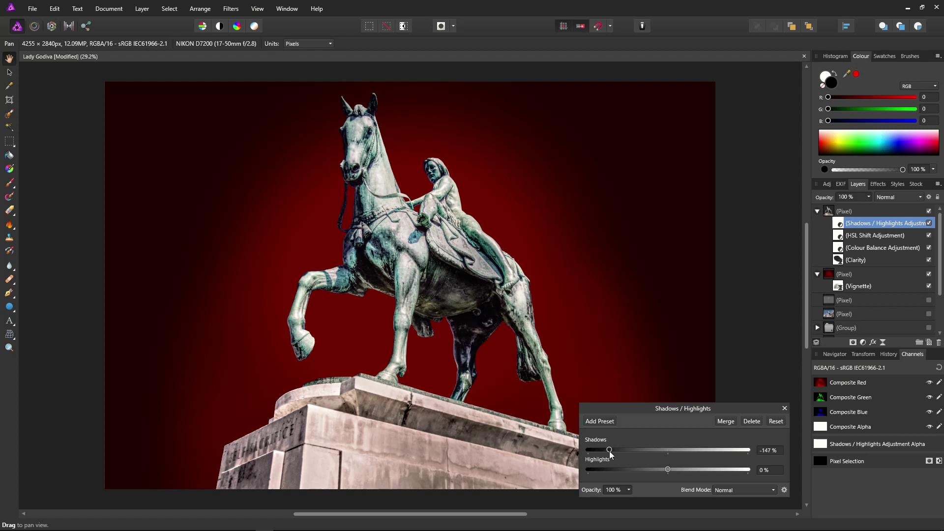
mouse_move(668, 471)
mouse_down()
mouse_move(686, 473)
mouse_move(671, 473)
mouse_up()
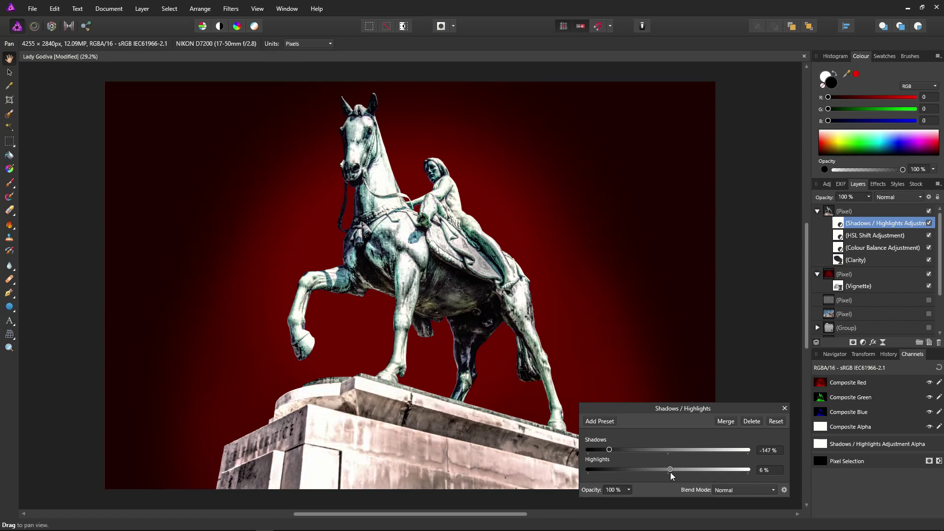
click(628, 491)
drag(631, 501, 611, 503)
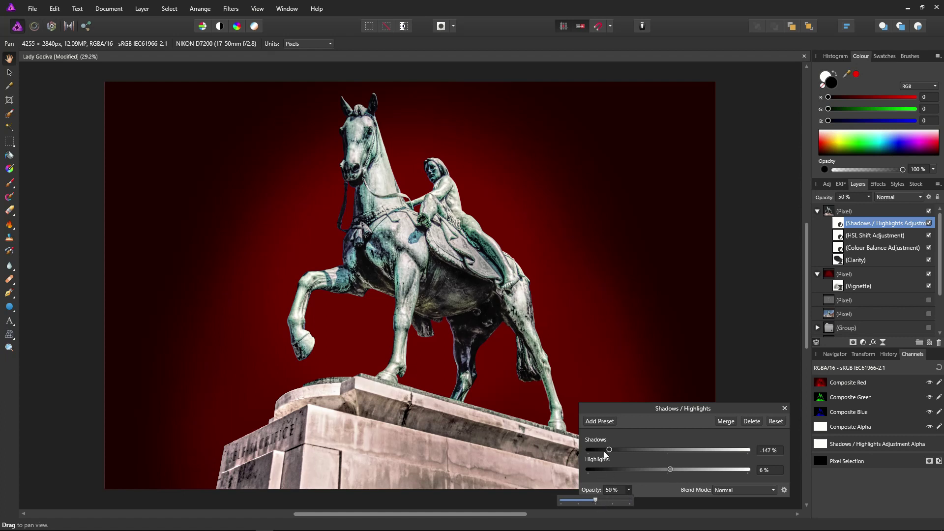
click(785, 408)
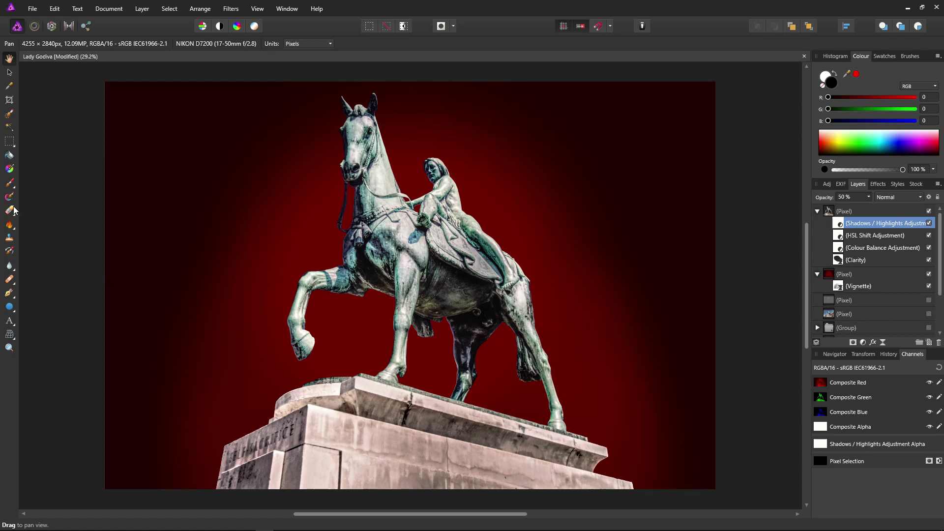
- Paint black at 39% brush opacity on the Shadows / Highlights mask over the horse's belly and legs
click(9, 182)
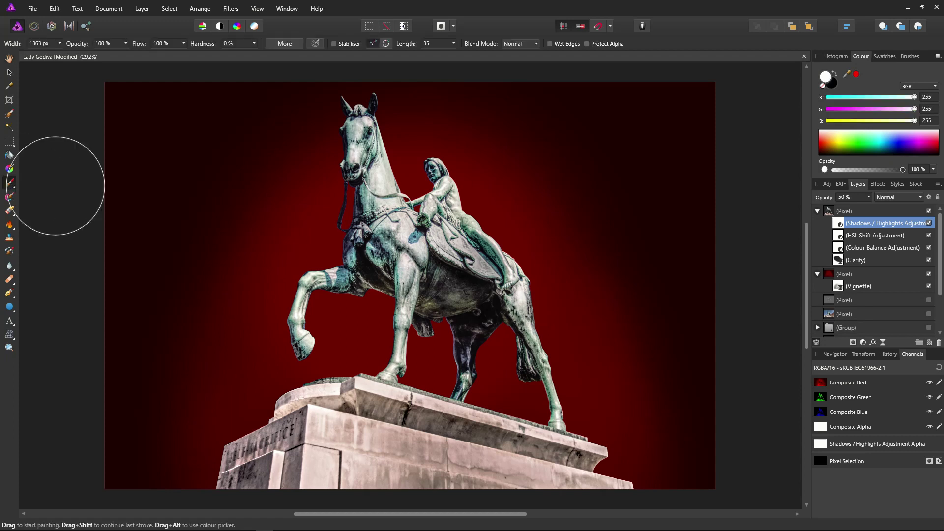
click(832, 84)
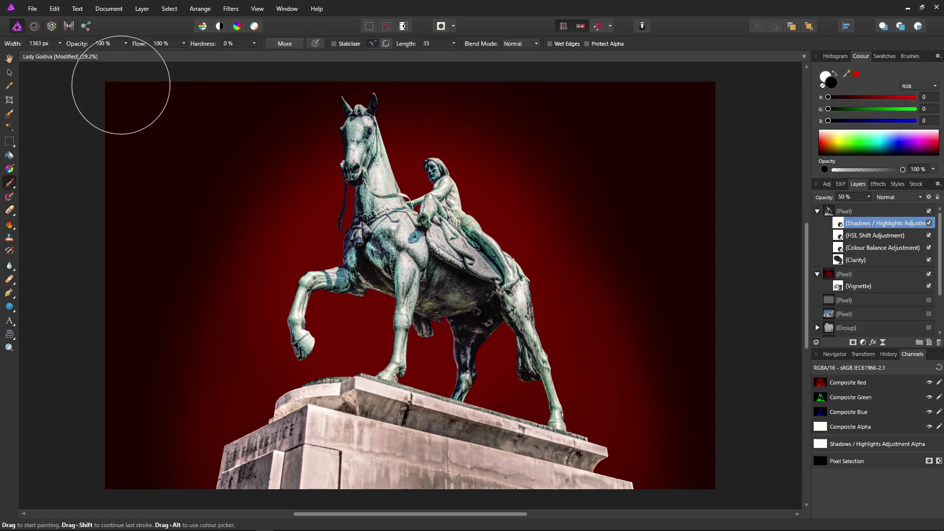
click(126, 44)
mouse_move(127, 55)
mouse_down()
mouse_move(71, 59)
mouse_move(88, 60)
mouse_up()
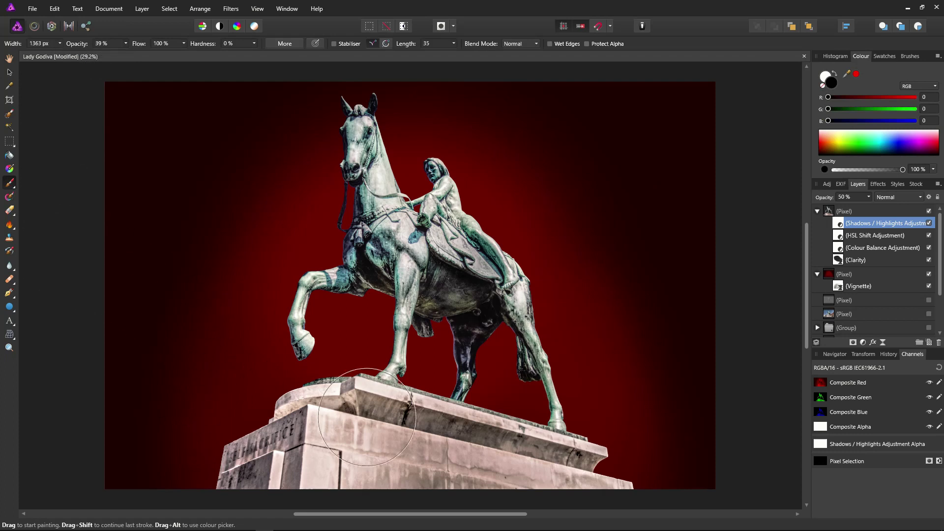
mouse_move(473, 334)
mouse_down()
mouse_move(469, 366)
mouse_move(460, 368)
mouse_move(473, 331)
mouse_move(478, 340)
mouse_move(357, 316)
mouse_move(357, 284)
mouse_move(366, 269)
mouse_move(387, 305)
mouse_move(395, 283)
mouse_move(482, 351)
mouse_move(465, 332)
mouse_up()
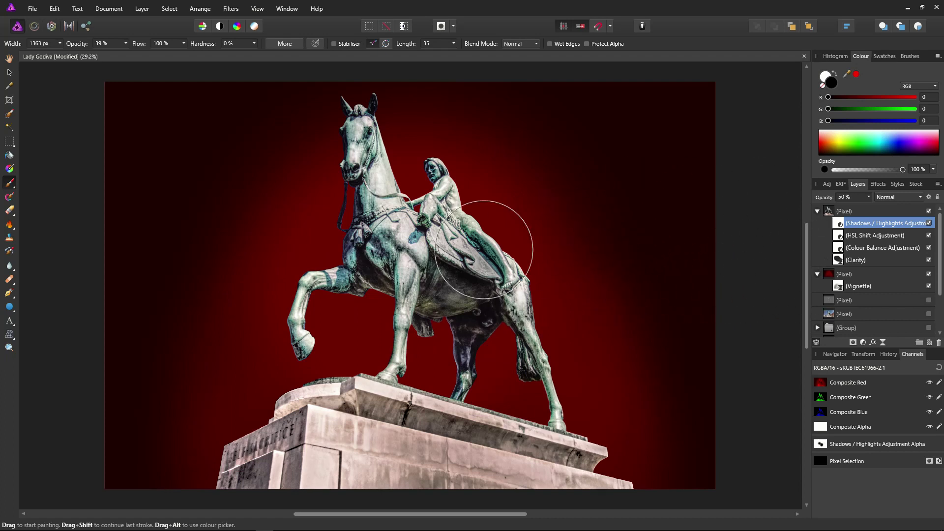
click(9, 60)
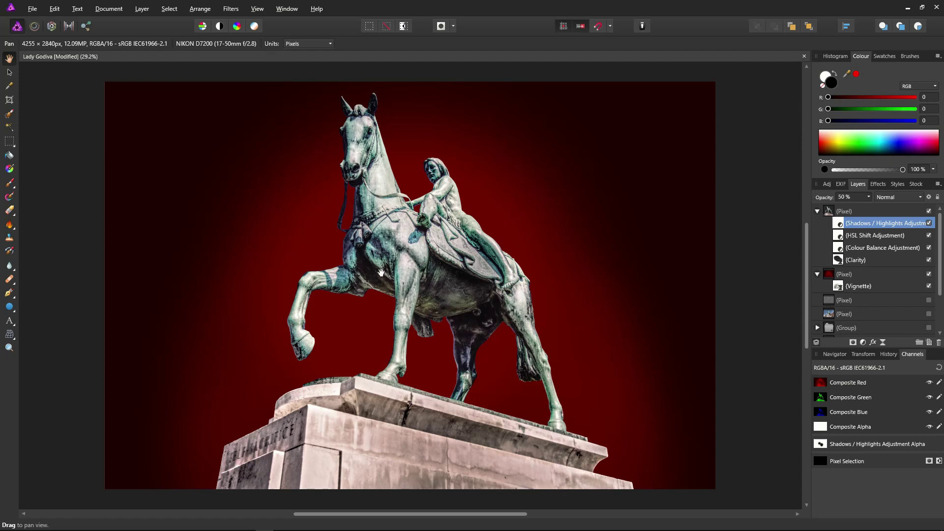
- Reduce the Vignette filter's scale to 80% and save the document as 'Lady Godiva Youtube Video Version'
click(829, 276)
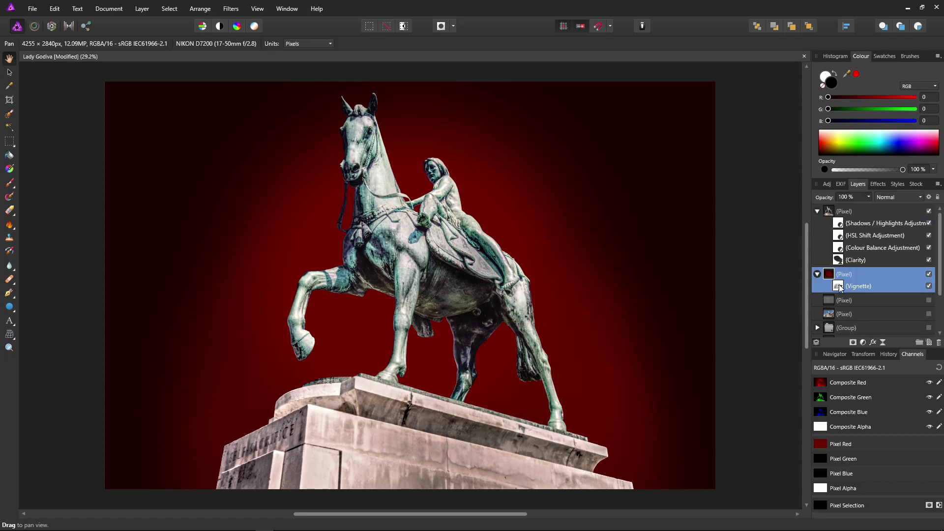
click(840, 287)
double_click(839, 285)
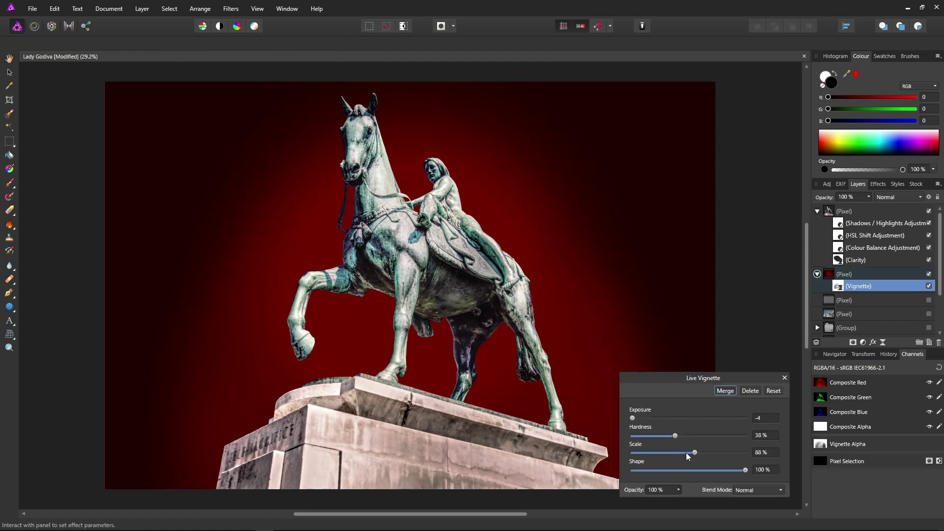
drag(695, 454, 692, 456)
click(785, 379)
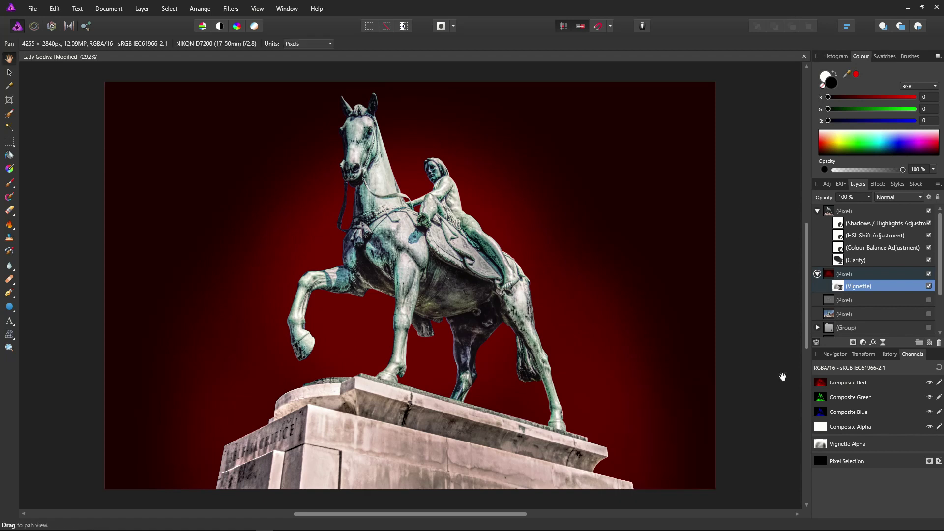
key(ctrl+s)
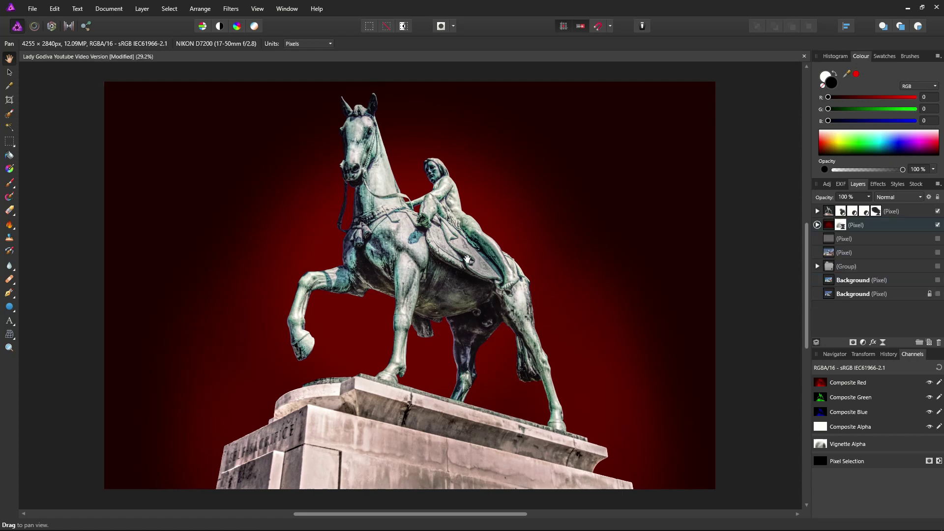
- Rasterise the red background layer and apply a Gaussian blur of about 274.5 px
right_click(825, 229)
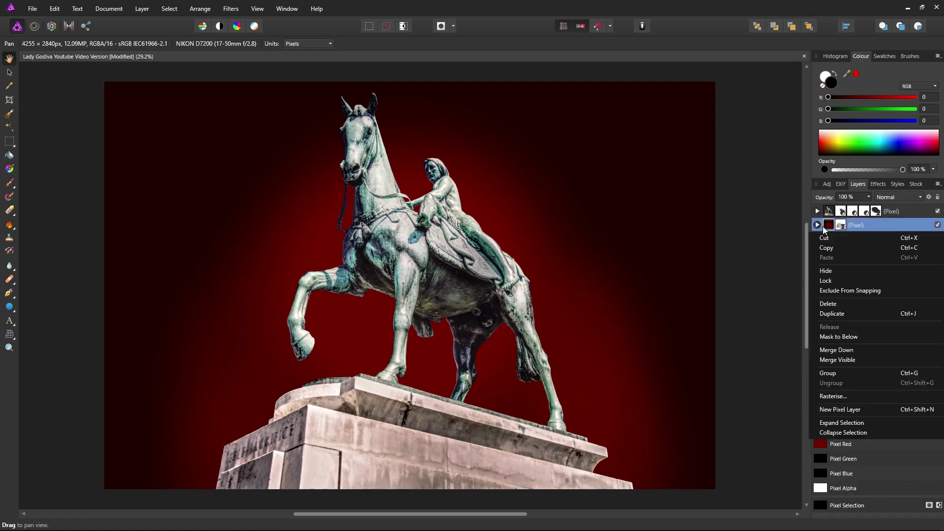
click(837, 397)
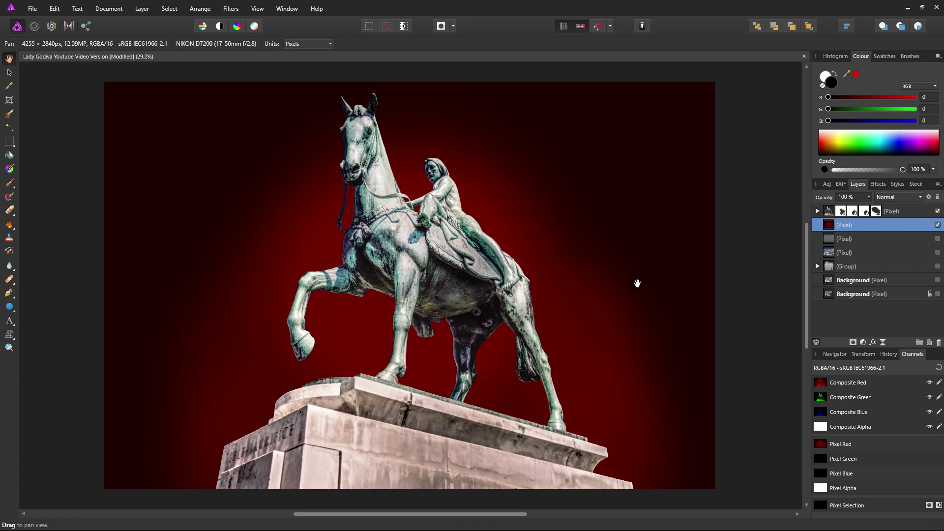
click(228, 10)
mouse_move(169, 19)
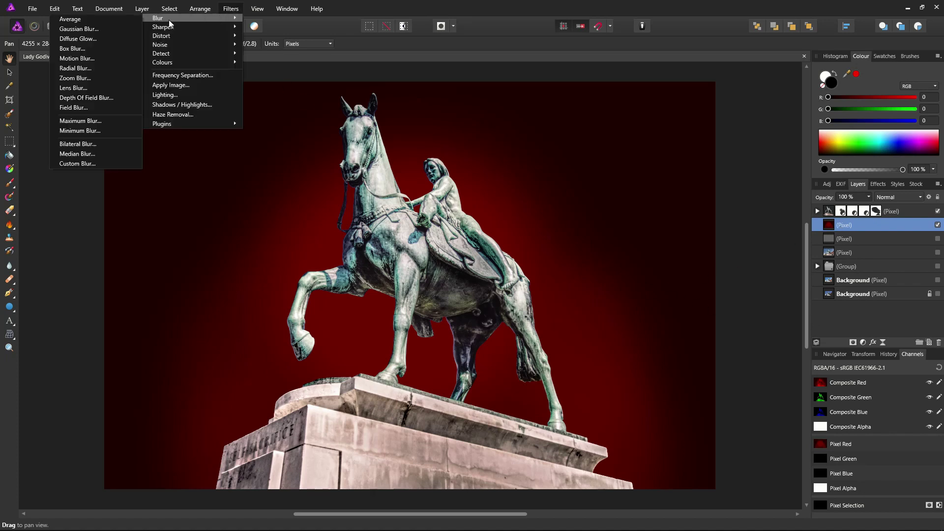
click(88, 31)
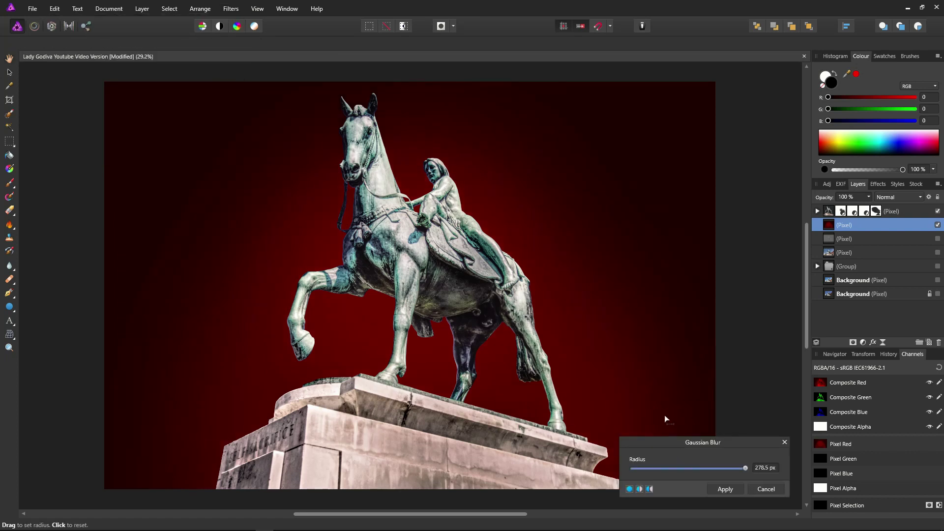
drag(692, 467, 715, 468)
drag(633, 362, 722, 374)
mouse_move(731, 372)
mouse_down()
mouse_move(755, 375)
mouse_move(746, 375)
mouse_up()
click(725, 489)
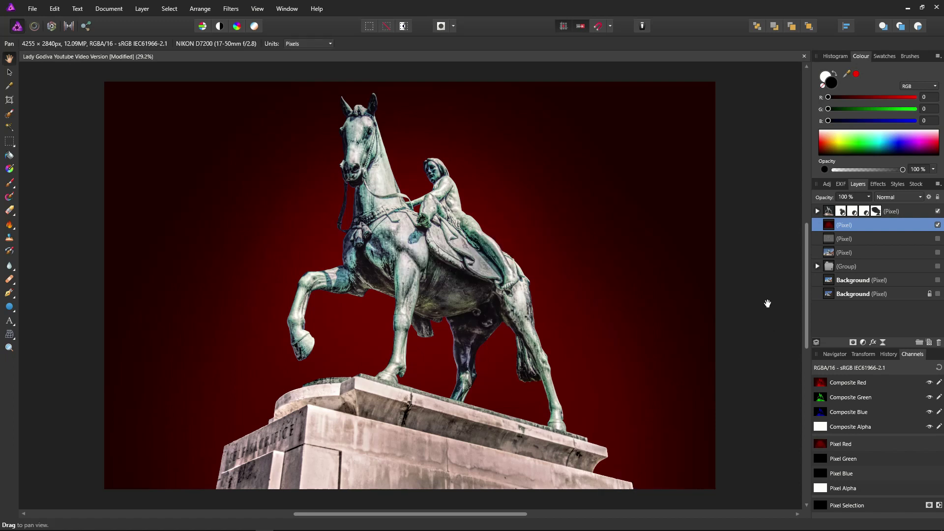
- Add a Brightness / Contrast adjustment with contrast about 23% and brightness about 12%
click(864, 343)
click(809, 159)
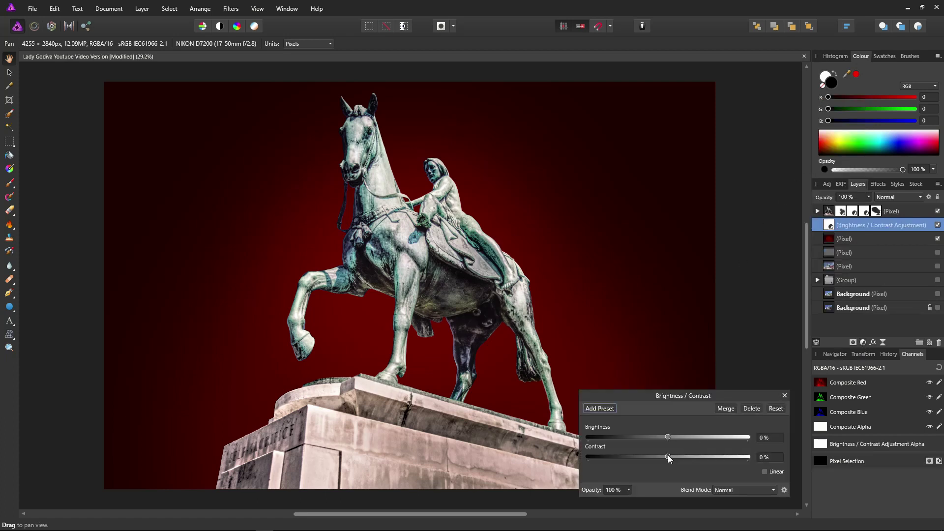
drag(668, 457, 710, 460)
drag(675, 444, 680, 444)
click(786, 396)
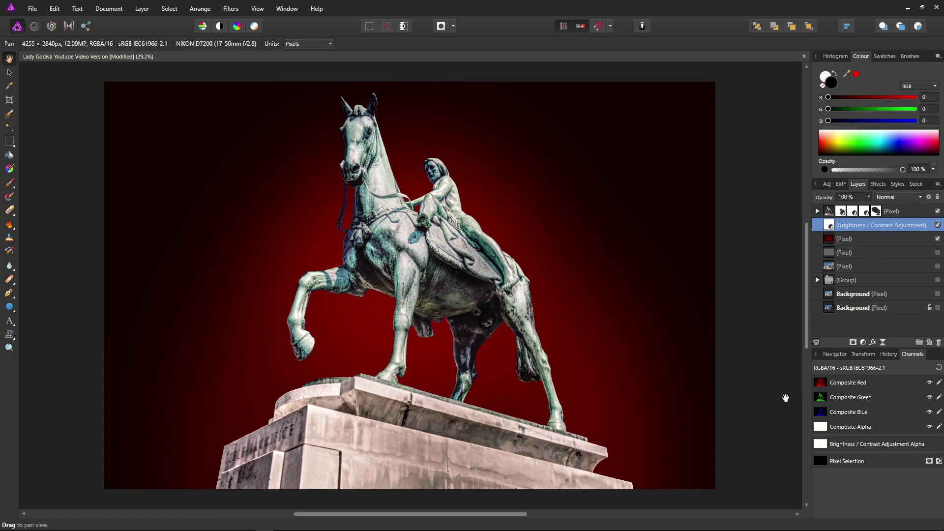